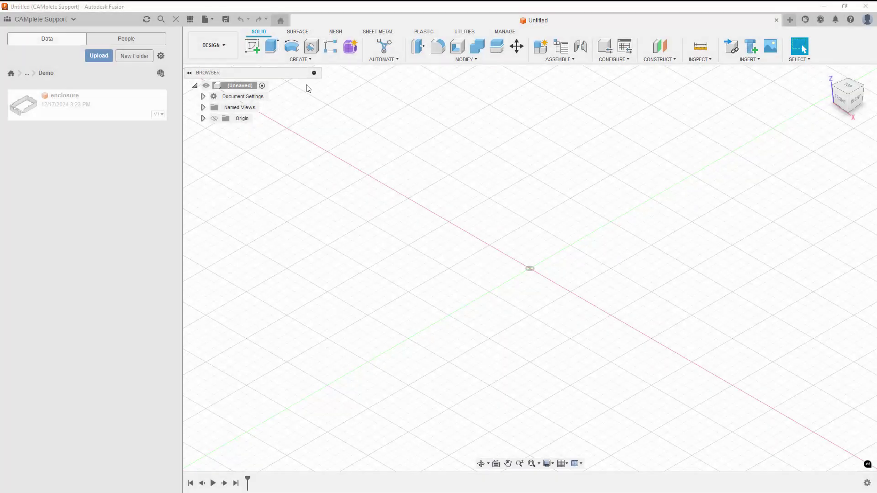
Save the untitled design in the Demo project folder under the name Demo.
click(229, 20)
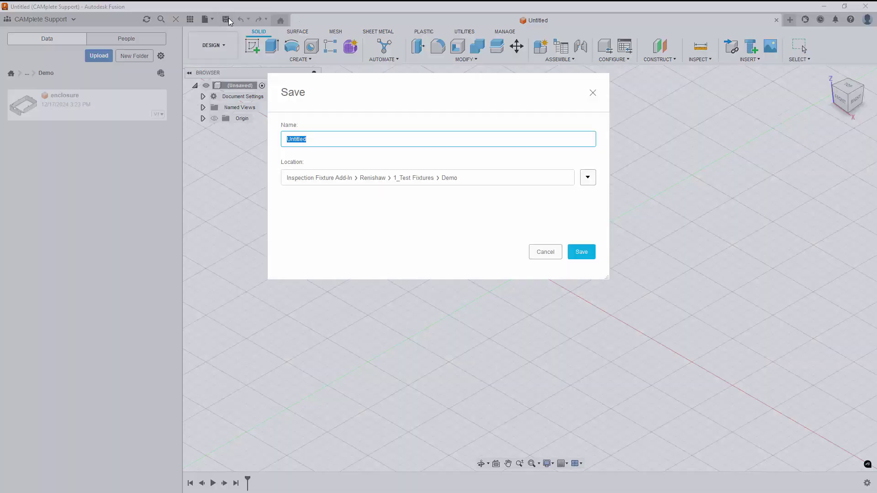
text(Demo)
key(Return)
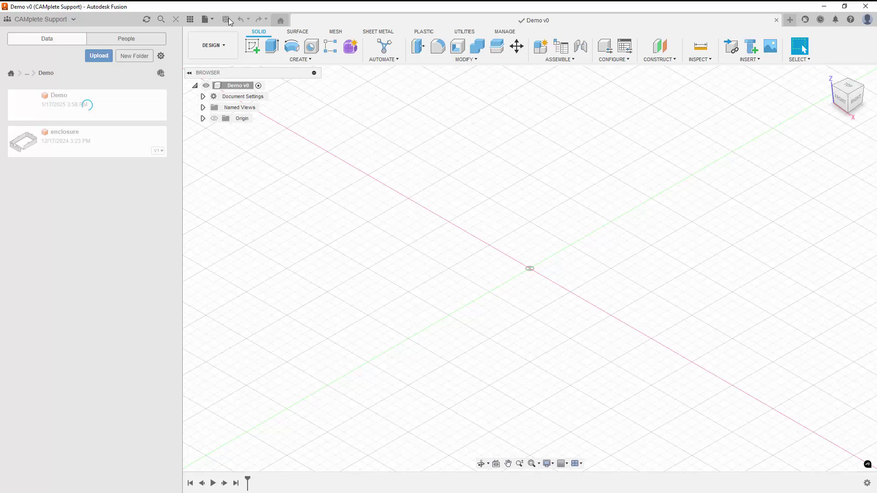
click(460, 32)
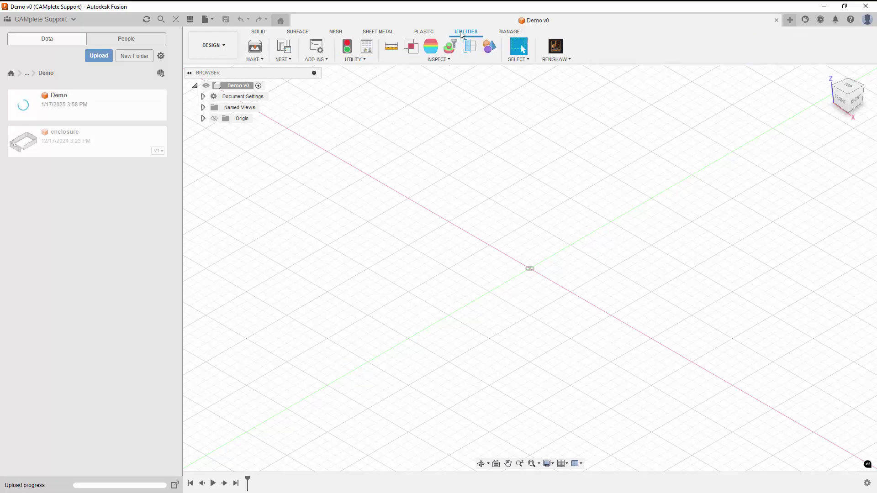
click(551, 47)
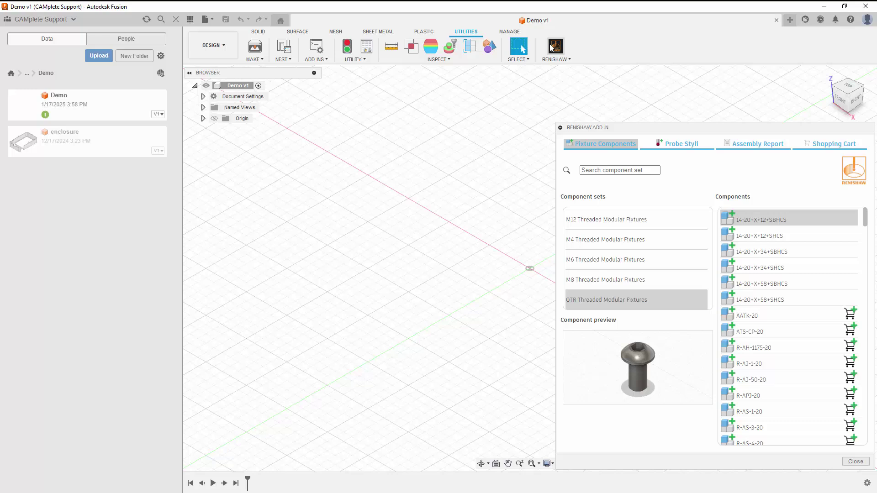
click(644, 301)
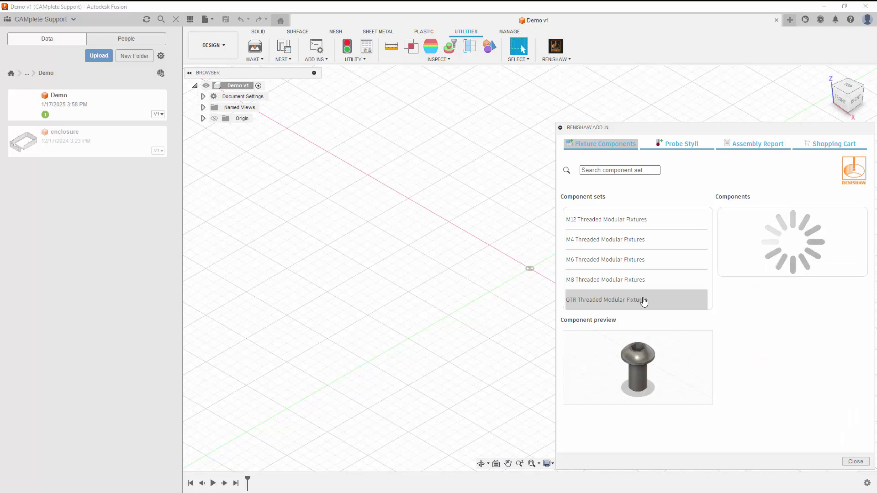
click(642, 170)
text(r-pc)
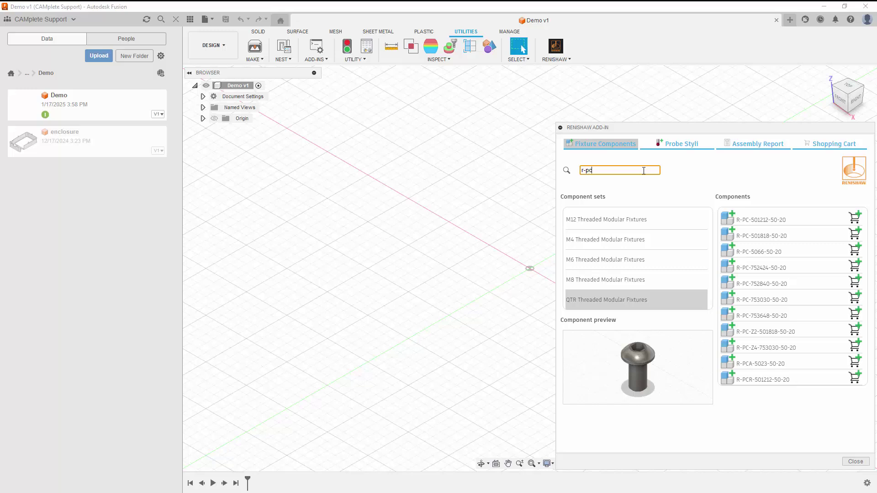
click(776, 218)
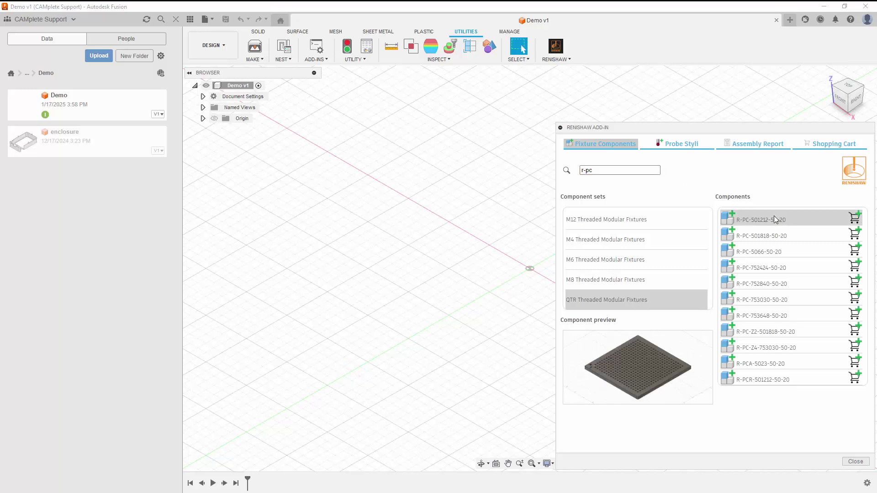
click(731, 221)
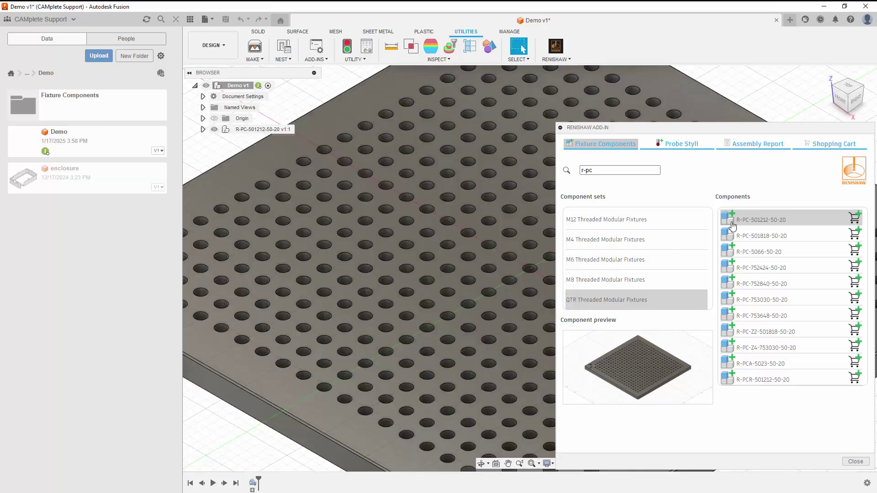
click(827, 74)
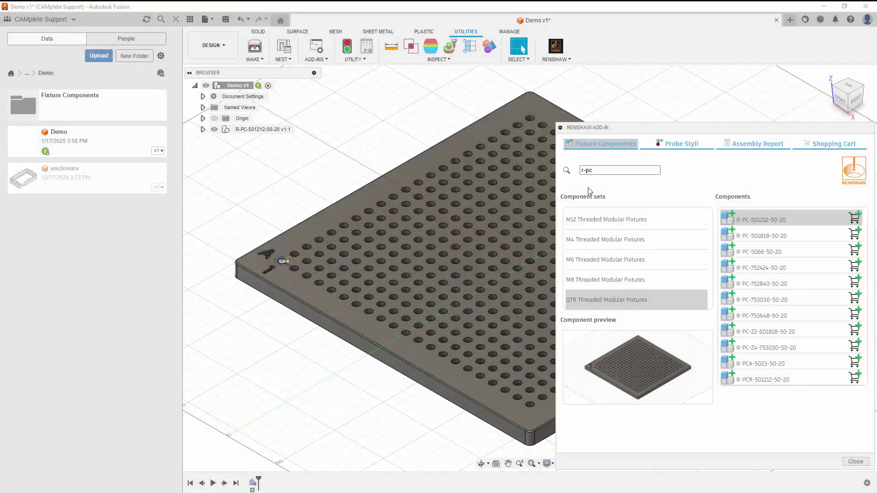
Clear the component search and preview the AATK-20, R-AH-1175-20 and R-AJ-1-20 components.
drag(596, 171, 580, 170)
key(BackSpace)
click(770, 320)
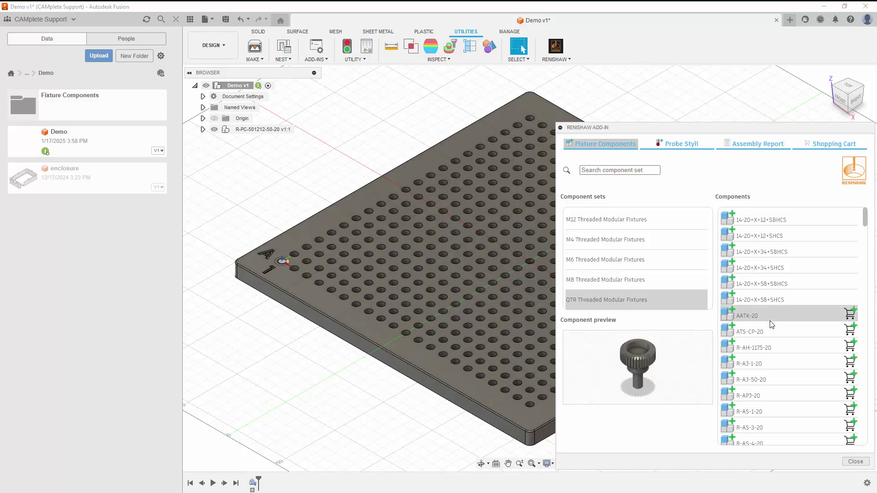
click(779, 347)
click(787, 362)
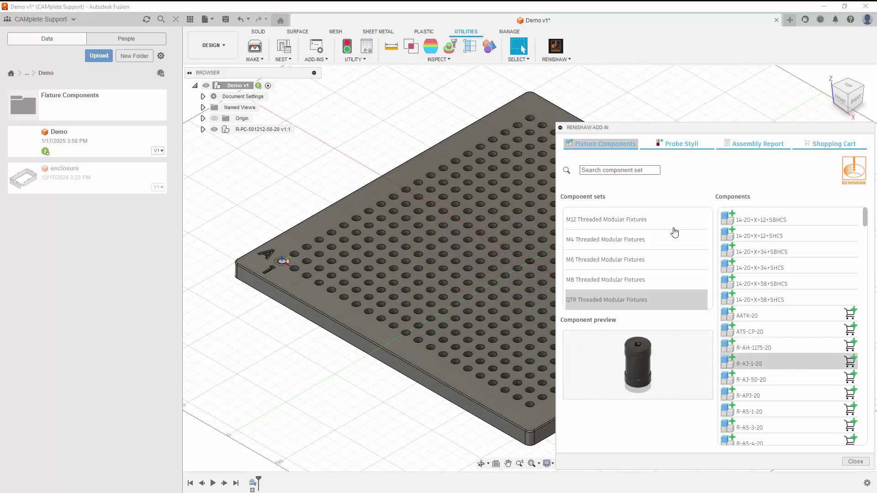
Find the R-AS-3-20 slotted arm, insert it and connect it to hole D11 of the base plate.
click(645, 170)
text(r)
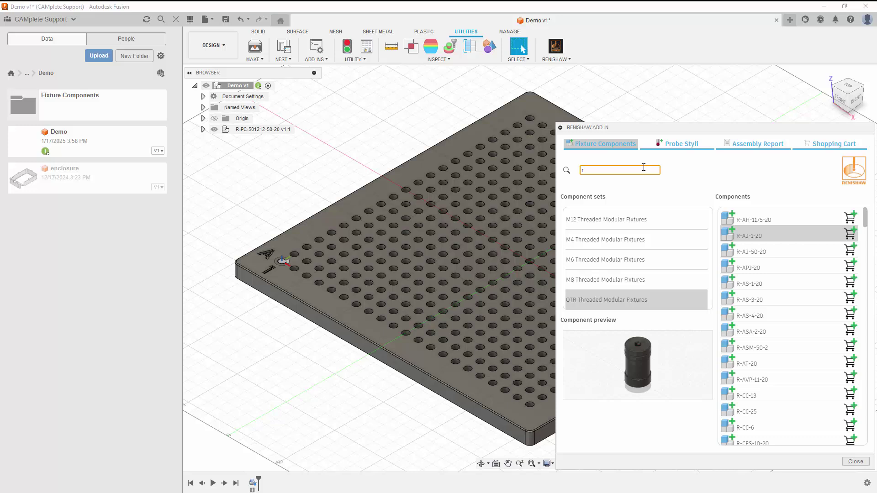
text(-as)
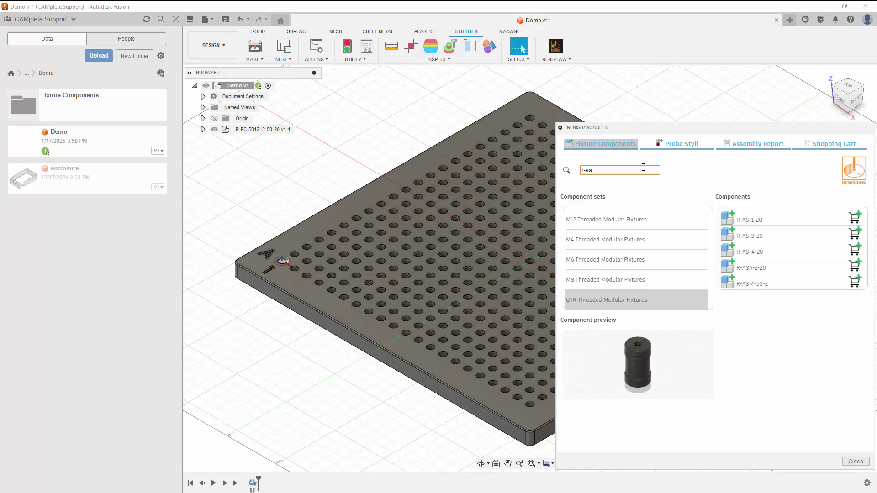
text(-3-20)
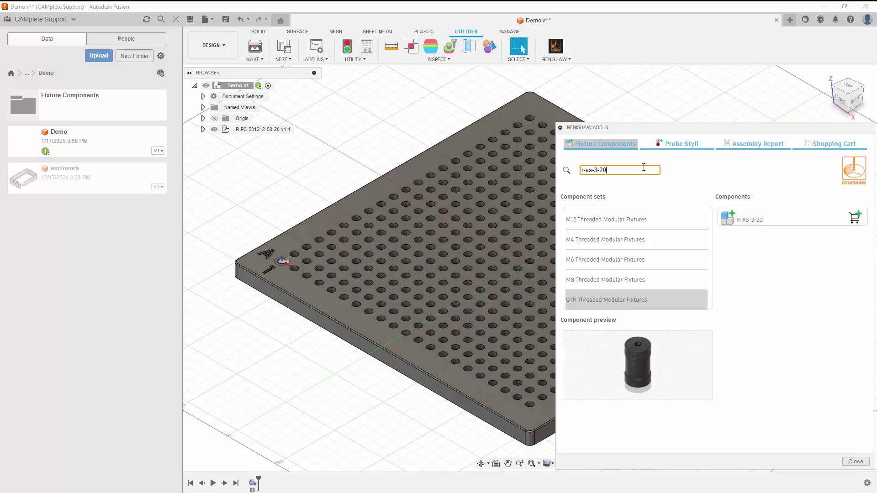
click(756, 217)
click(731, 220)
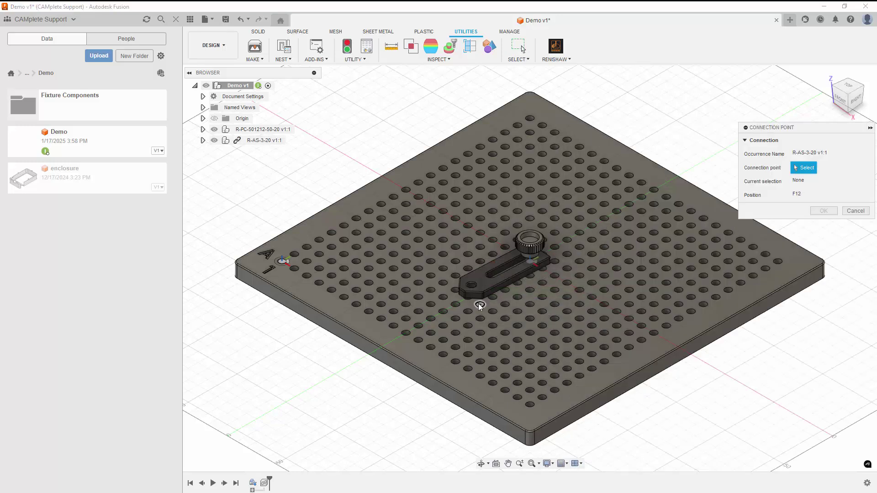
click(448, 312)
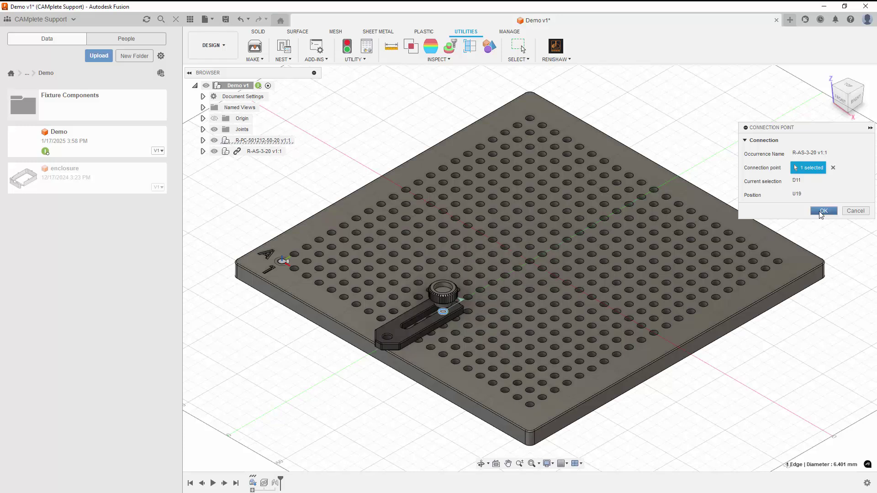
click(822, 210)
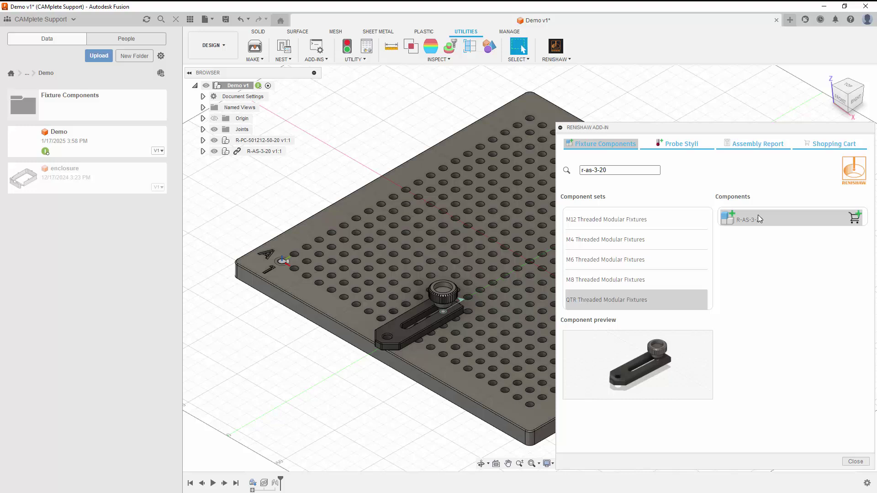
Insert a second R-AS-3-20 slotted arm and connect it to base plate hole J16.
click(730, 218)
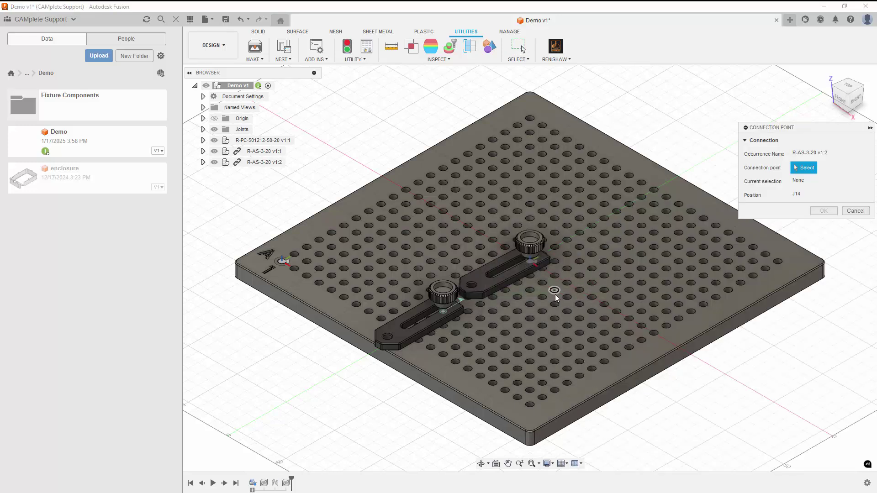
click(579, 305)
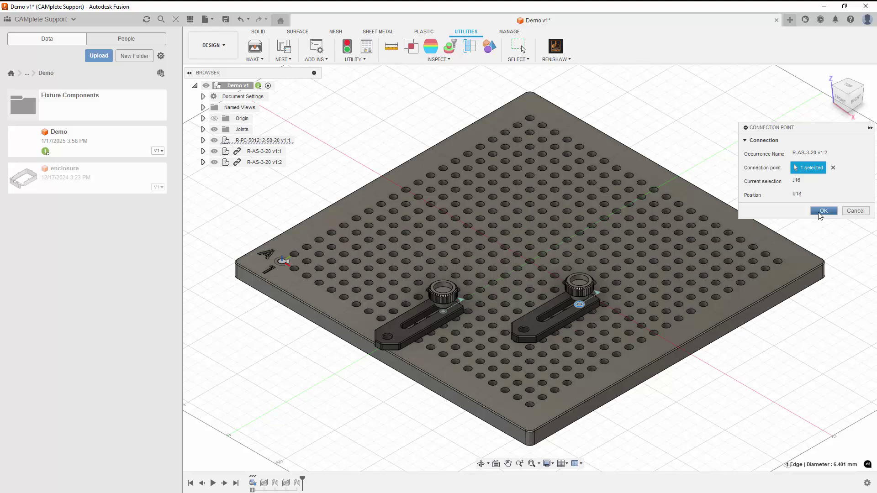
click(820, 212)
Find the R-S-12-20 standoff, insert it and connect it to base plate hole G8.
triple_click(593, 170)
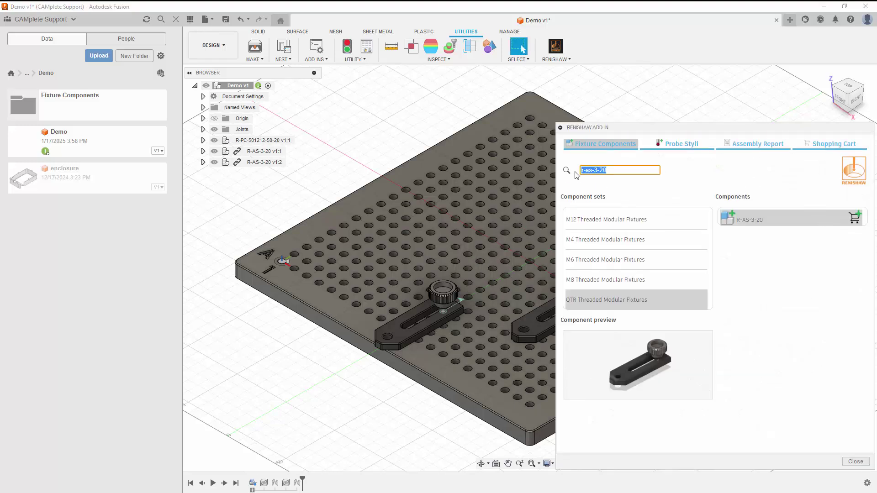
text(r-s-12)
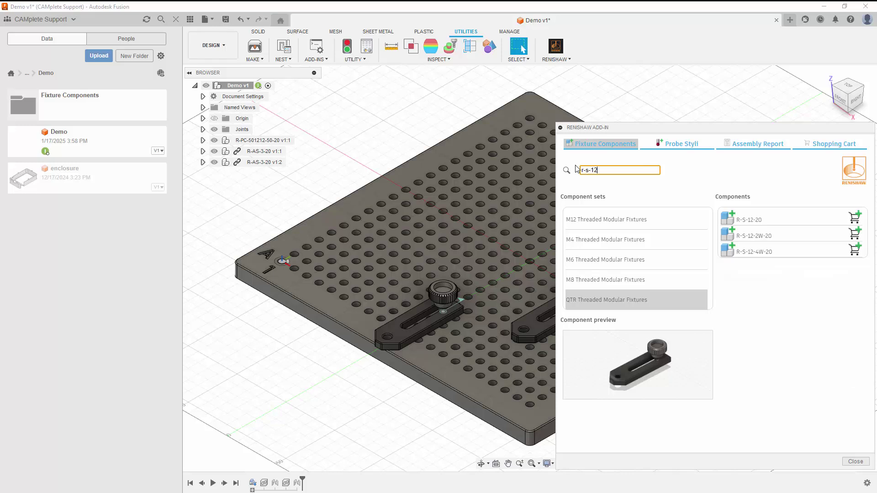
click(742, 214)
double_click(727, 223)
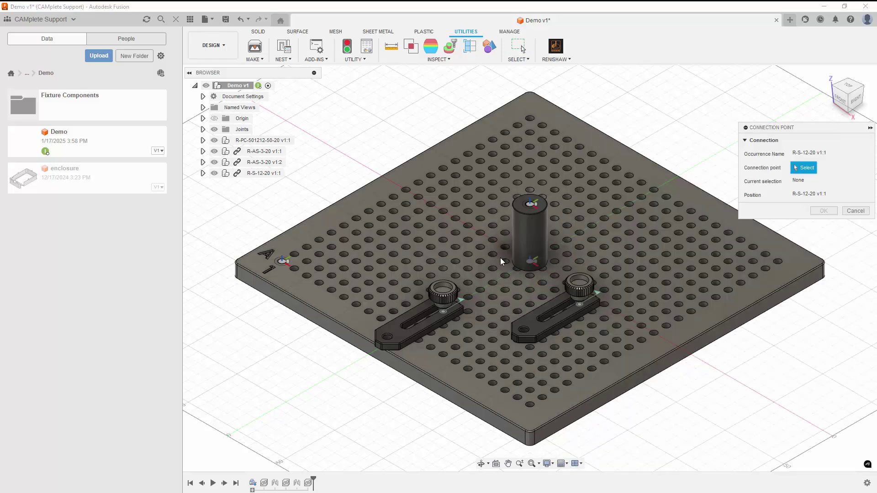
click(441, 266)
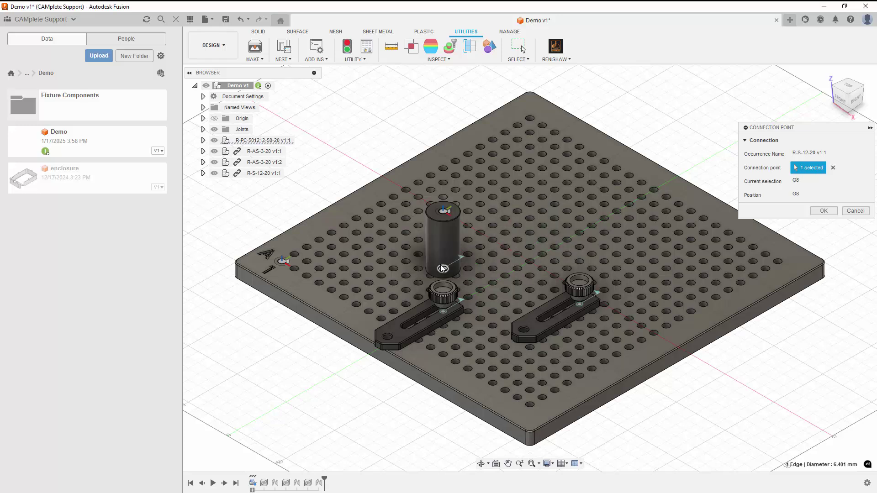
click(823, 210)
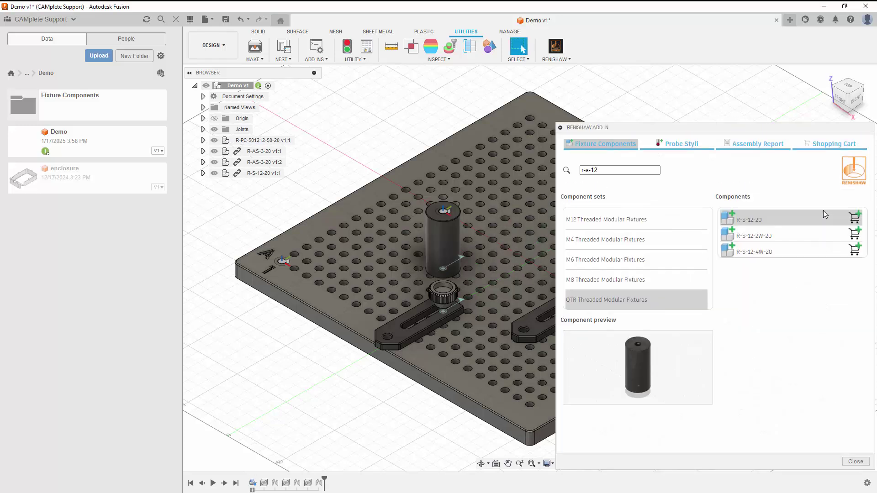
Insert two more R-S-12-20 standoffs, connecting one to base plate hole M8 and the other to hole O11.
click(727, 218)
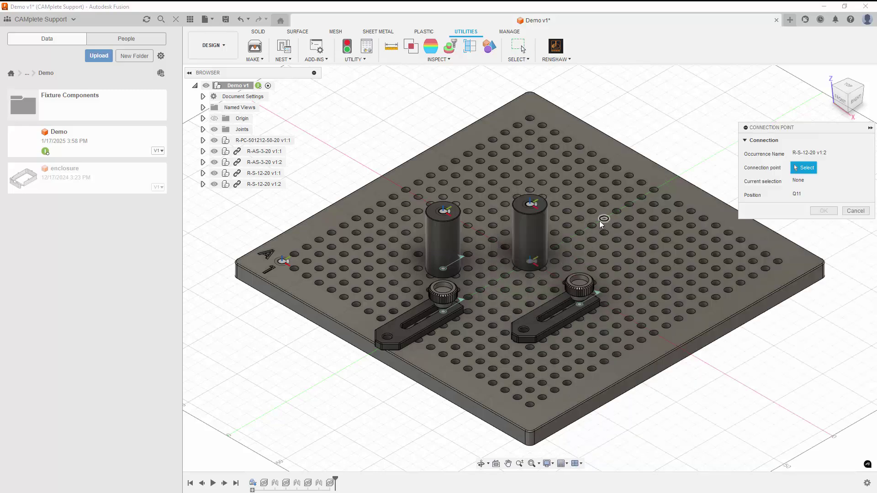
click(464, 273)
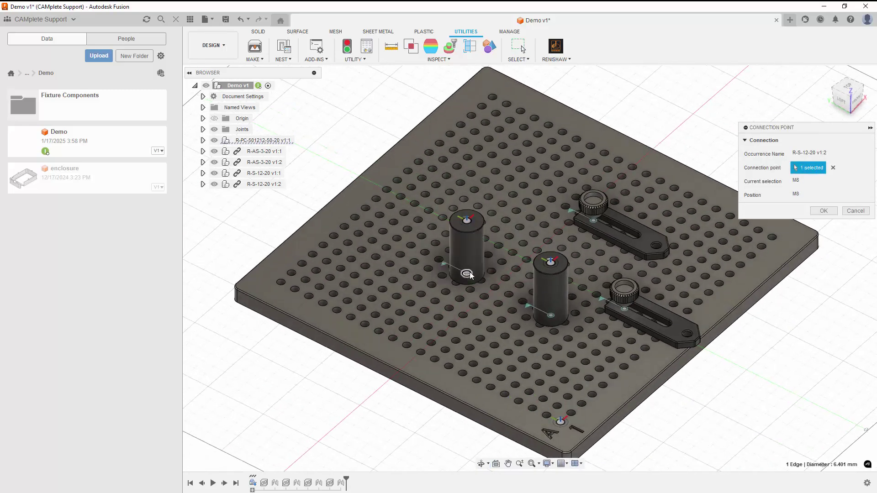
click(823, 210)
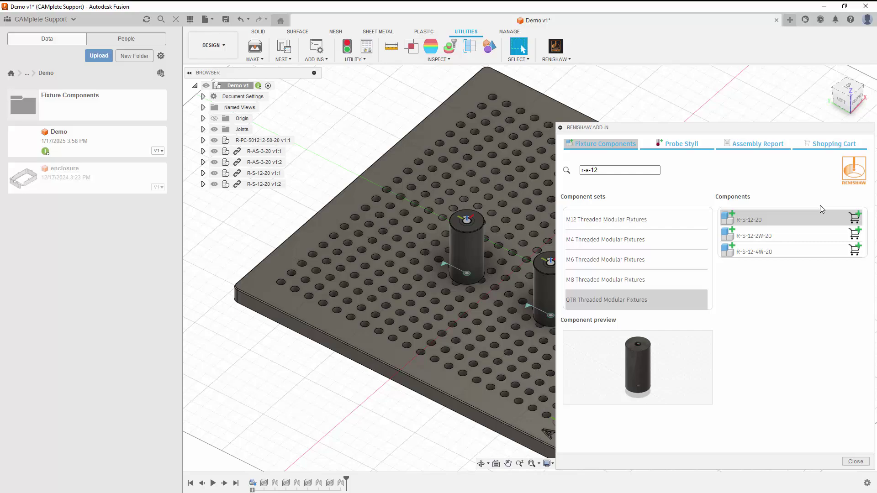
click(728, 218)
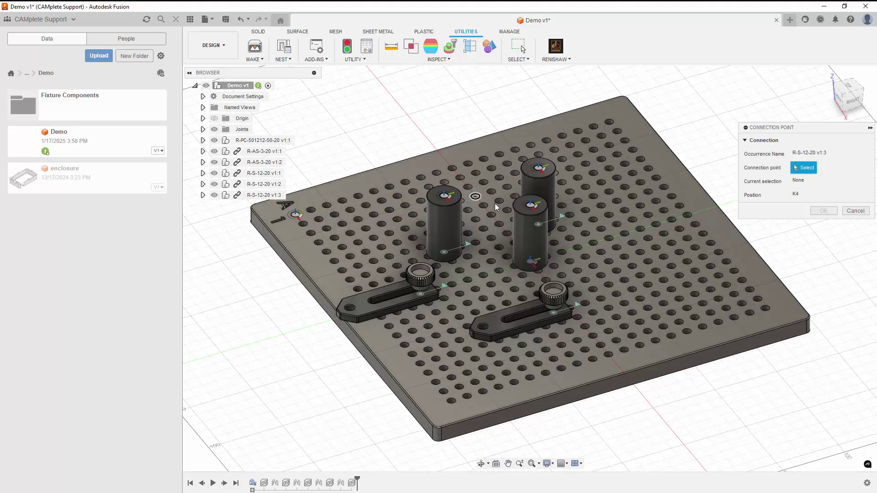
click(593, 243)
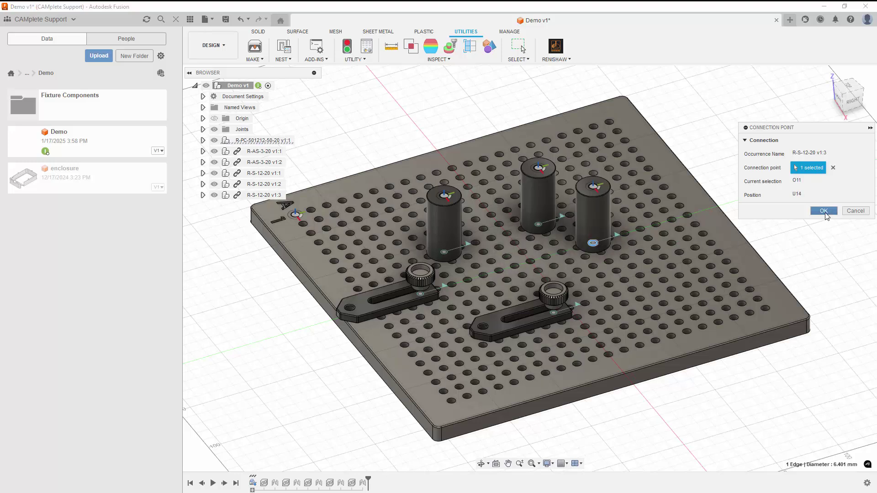
click(823, 211)
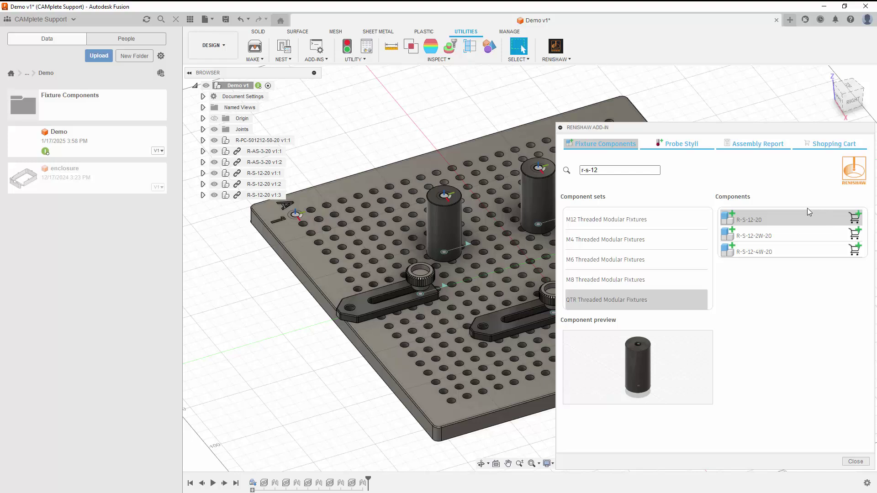
Find the R-S-7575-20 standoff, insert it and connect it to the end hole of the slotted arm mounted at D11.
click(597, 170)
drag(597, 173, 587, 166)
text(7)
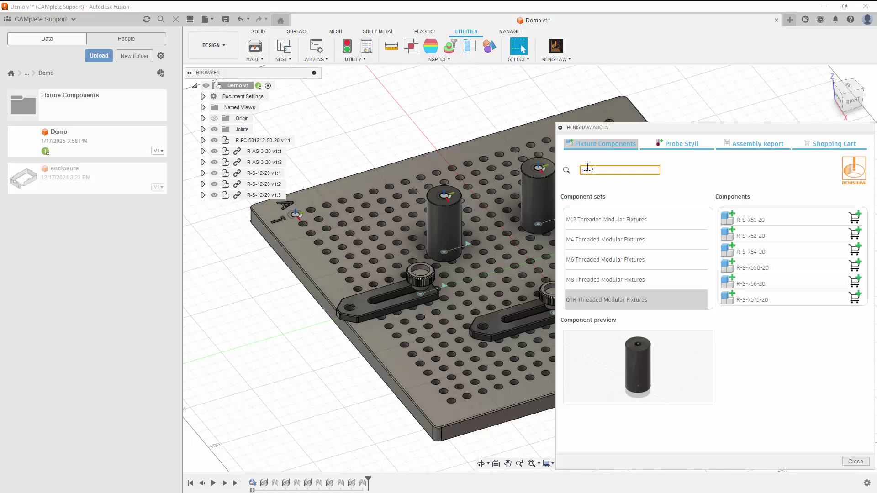
text(575)
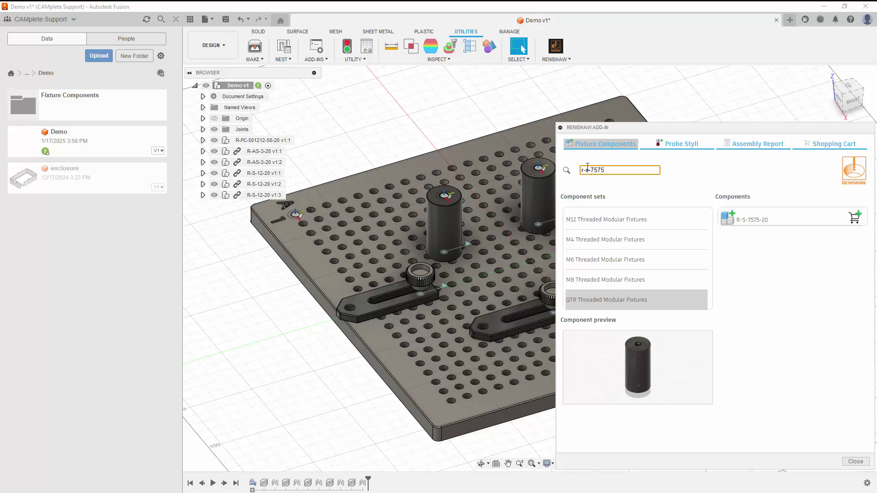
click(758, 219)
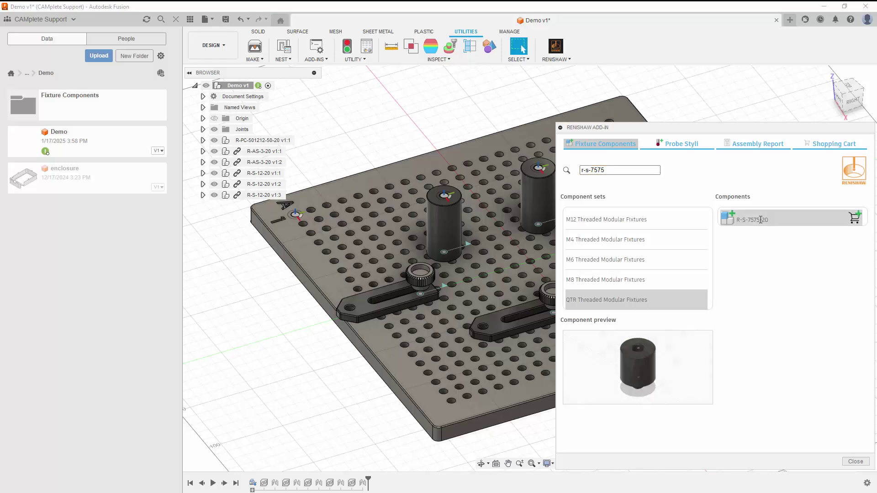
click(730, 221)
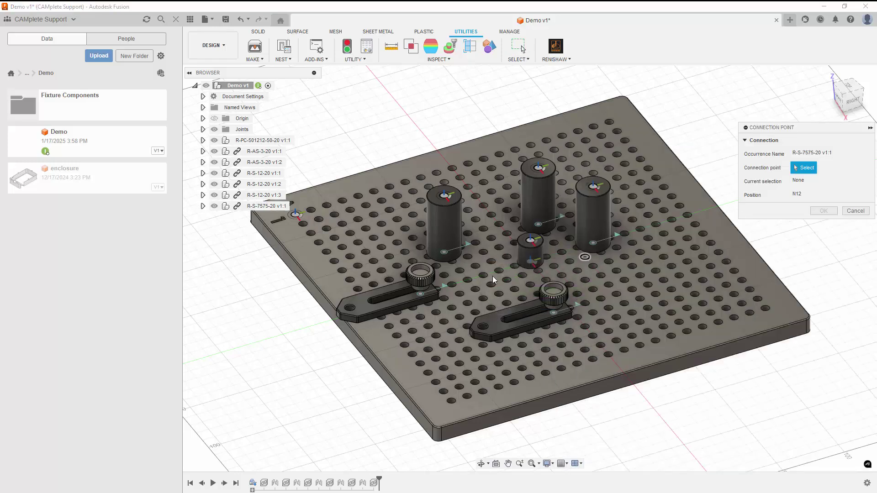
click(356, 311)
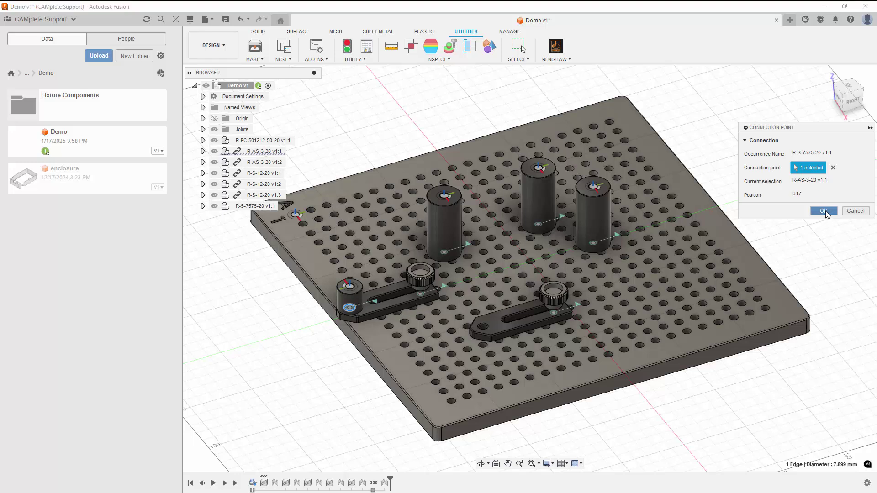
click(825, 210)
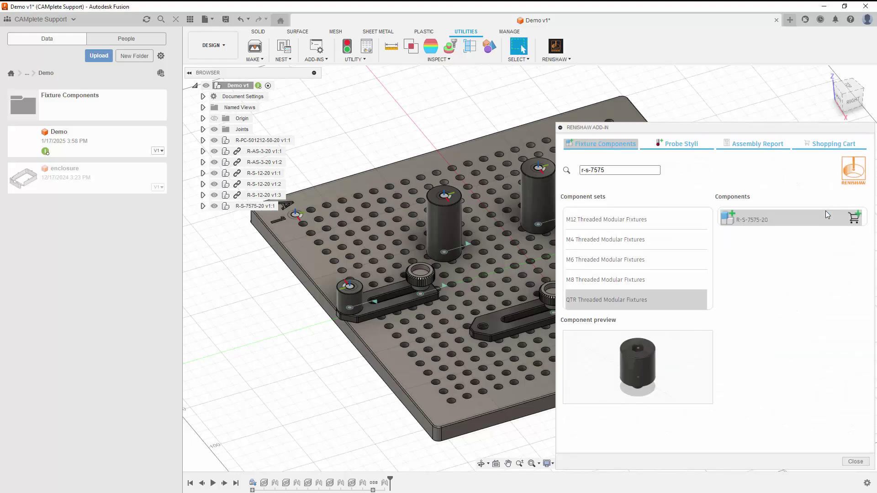
Insert a second R-S-7575-20 standoff and connect it to the end hole of the slotted arm mounted at J16.
click(726, 219)
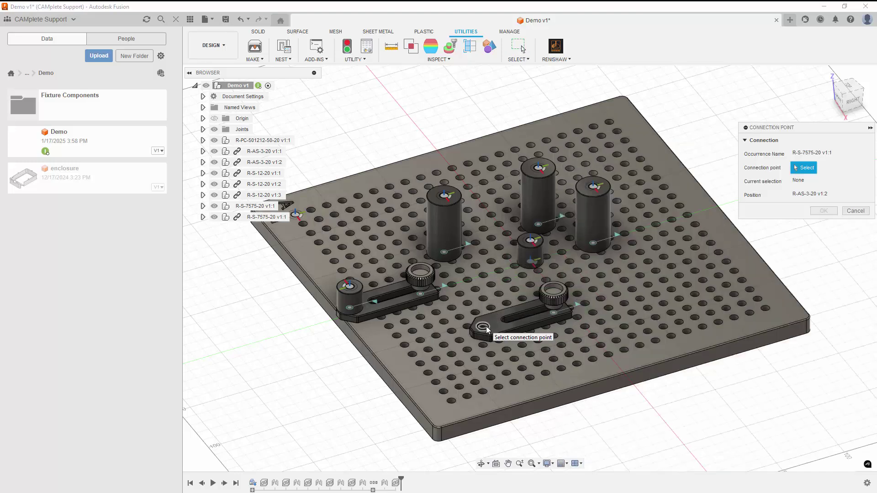
click(486, 326)
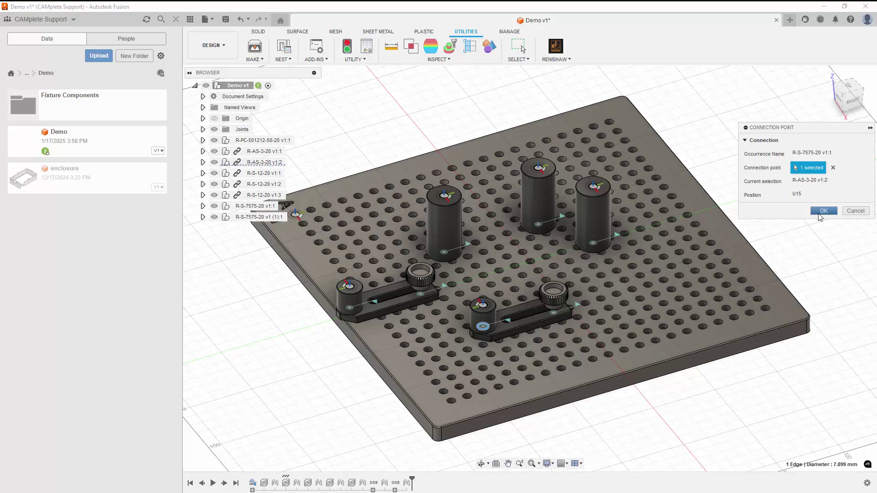
click(820, 211)
Find the R-S-751-20 standoff, insert it and connect it on top of the R-S-7575-20 on the D11 slotted arm.
click(599, 169)
key(BackSpace)
key(BackSpace)
key(BackSpace)
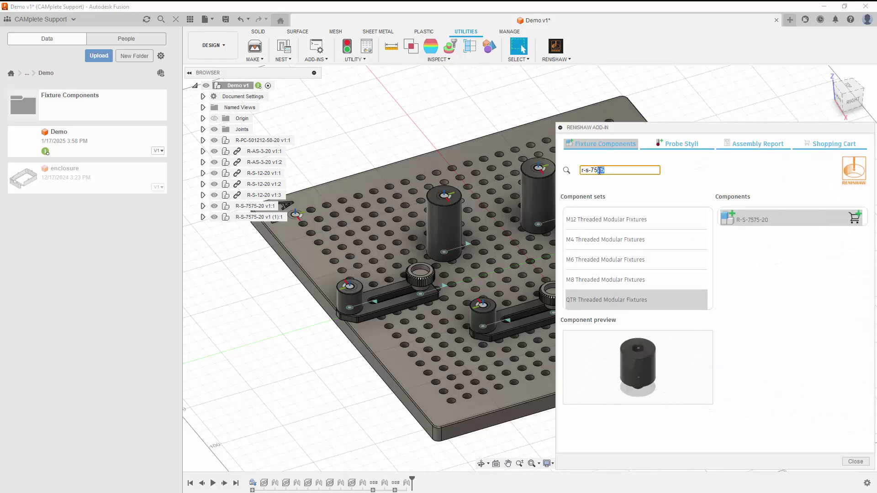
text(51)
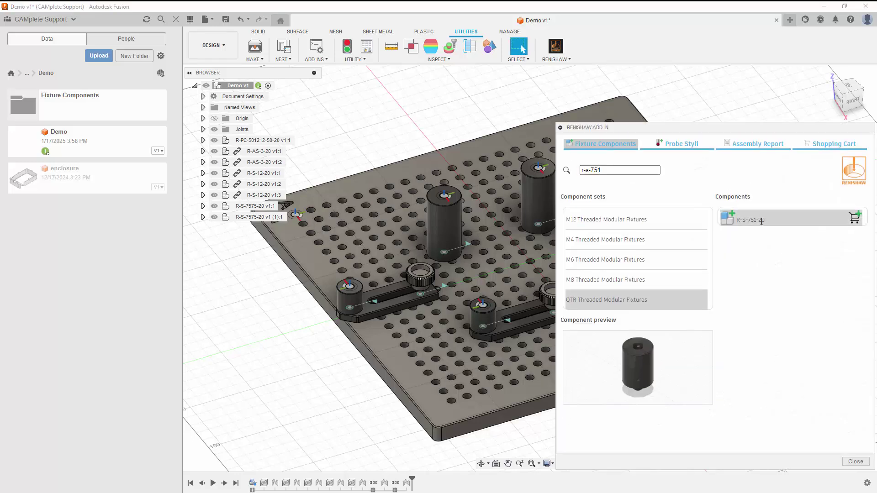
click(731, 219)
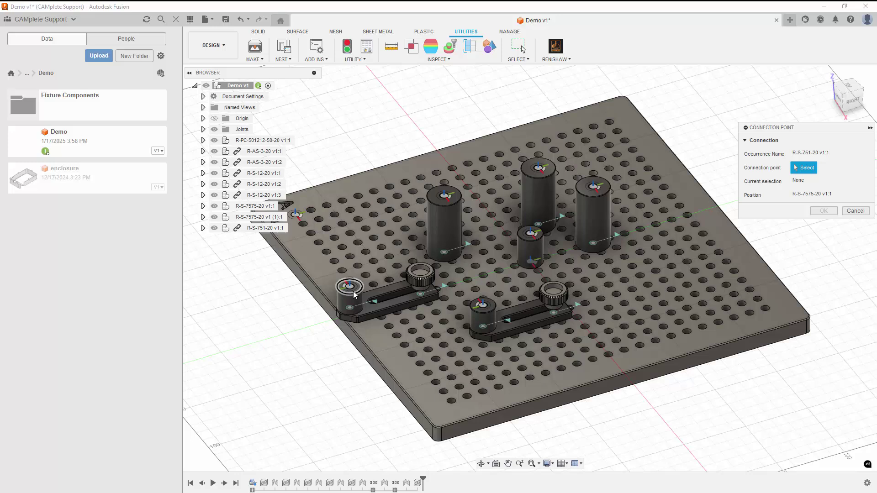
click(352, 289)
click(823, 210)
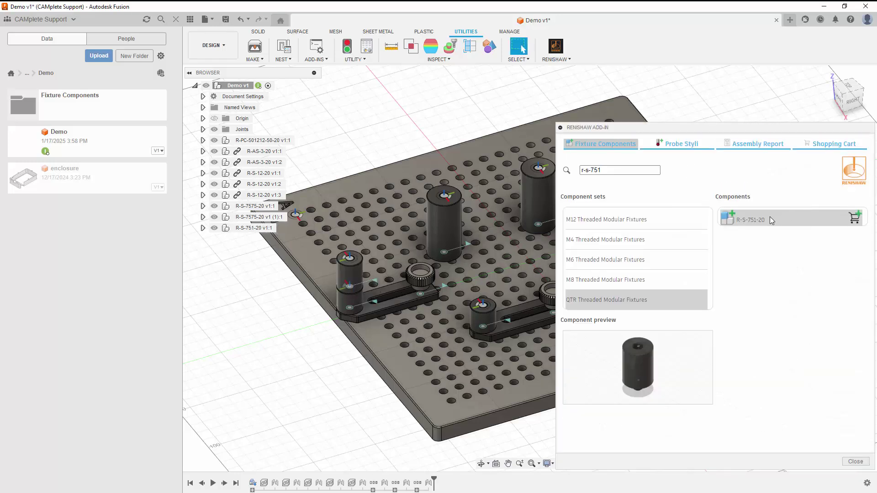
Insert a second R-S-751-20 standoff and connect it on top of the R-S-7575-20 on the J16 slotted arm.
click(730, 219)
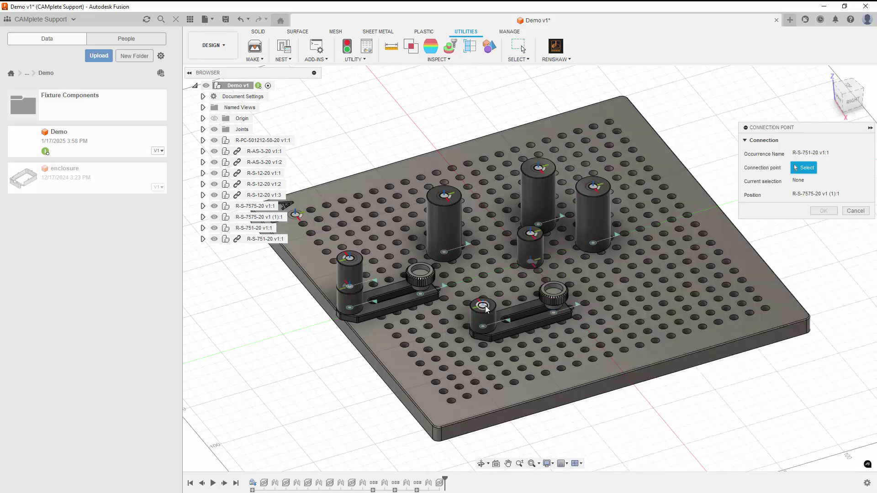
click(486, 307)
click(829, 210)
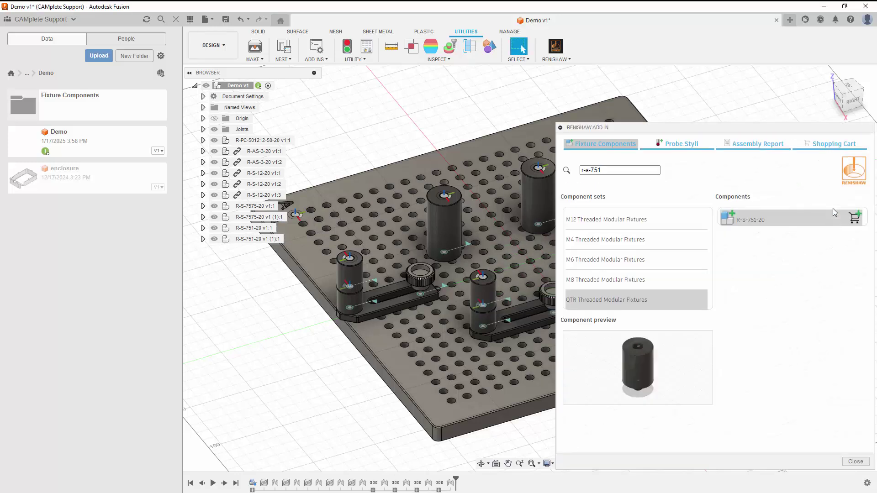
Find the R-CSPS-751-20 component and insert two of them, connecting one on top of each R-S-751-20 standoff.
triple_click(587, 170)
text(r-csps)
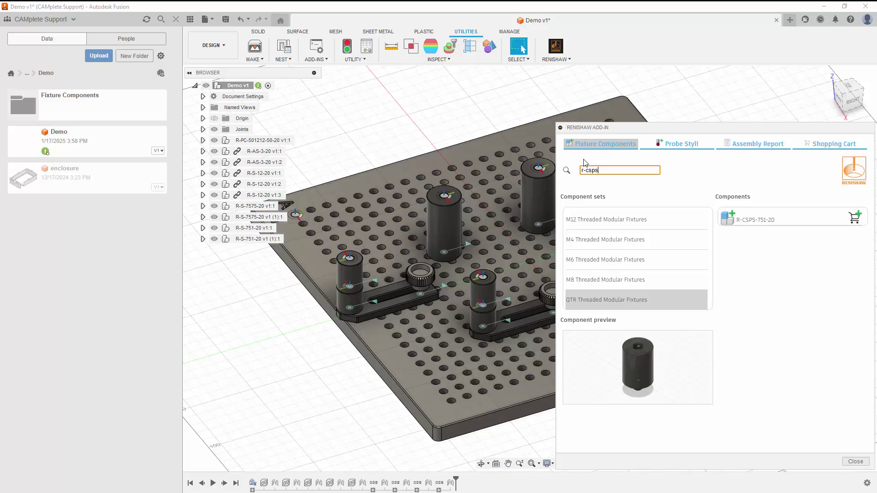
click(728, 220)
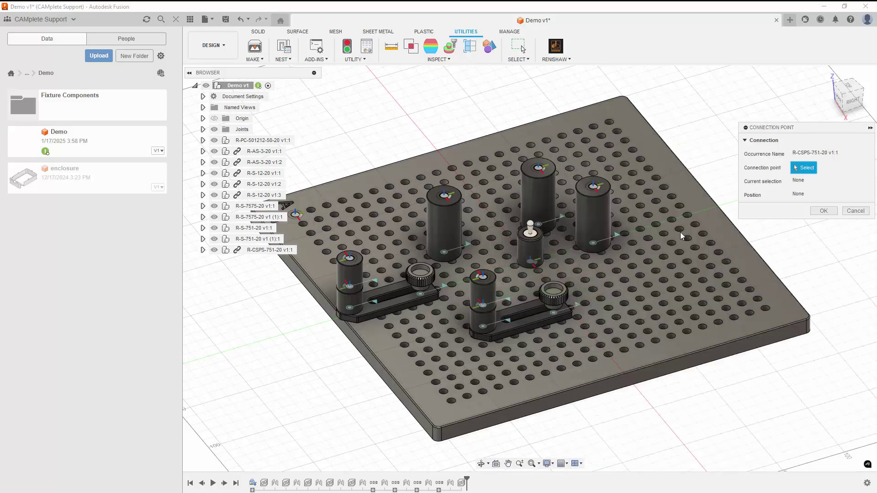
click(356, 259)
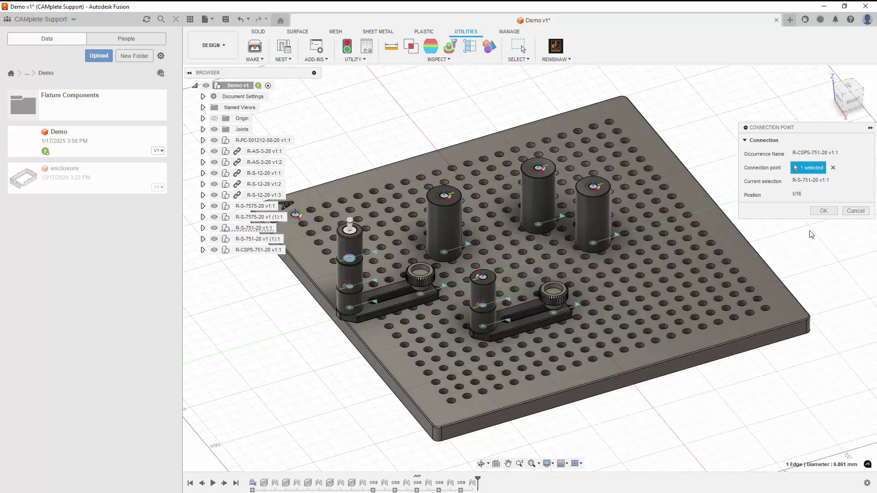
click(824, 211)
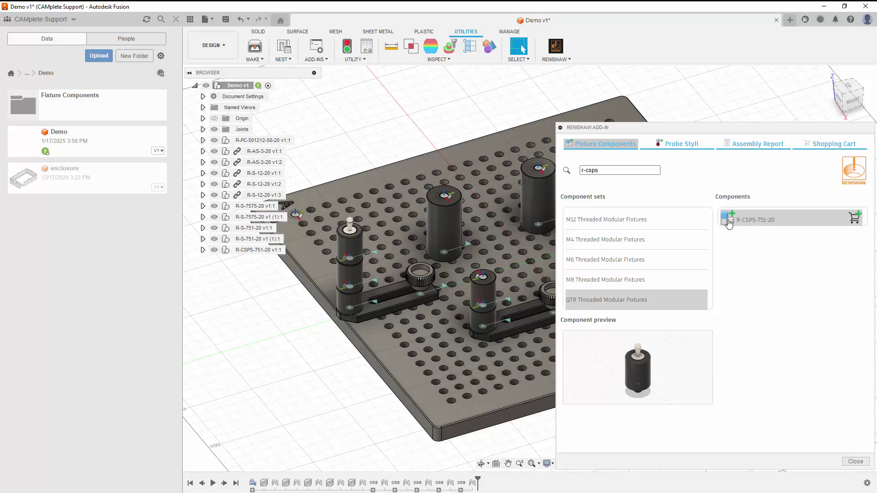
click(728, 221)
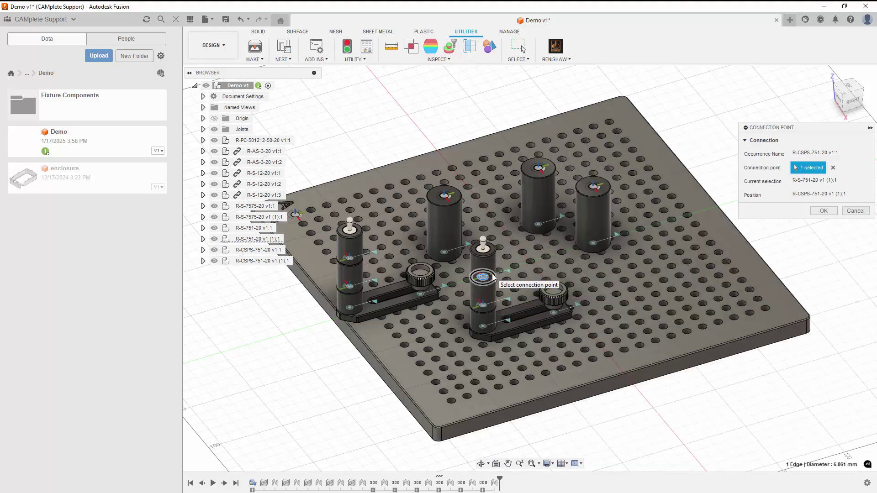
click(822, 210)
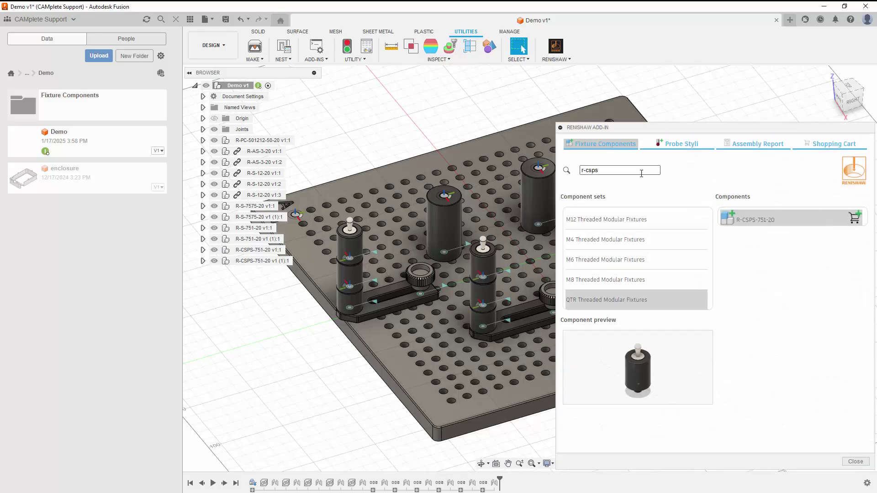
Find the R-MP-1-20 component, insert it and connect it on top of the R-S-12-20 standoff at G8.
drag(641, 172, 594, 171)
text(m)
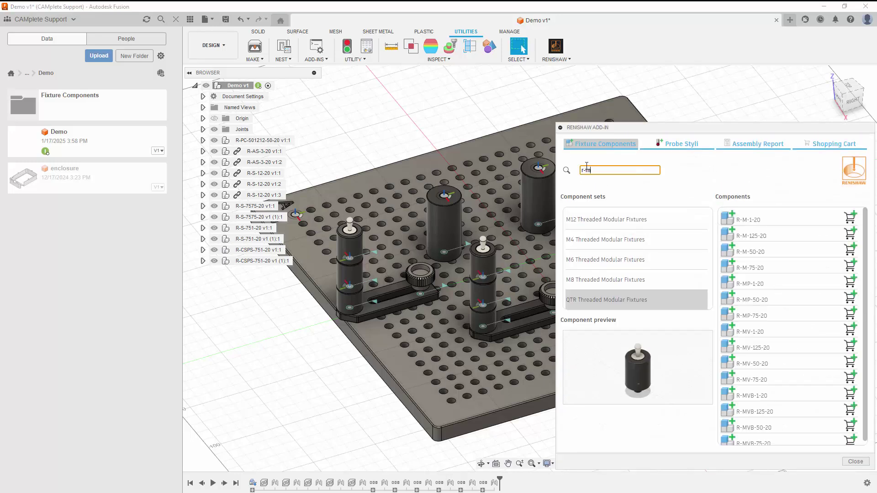
text(p-1)
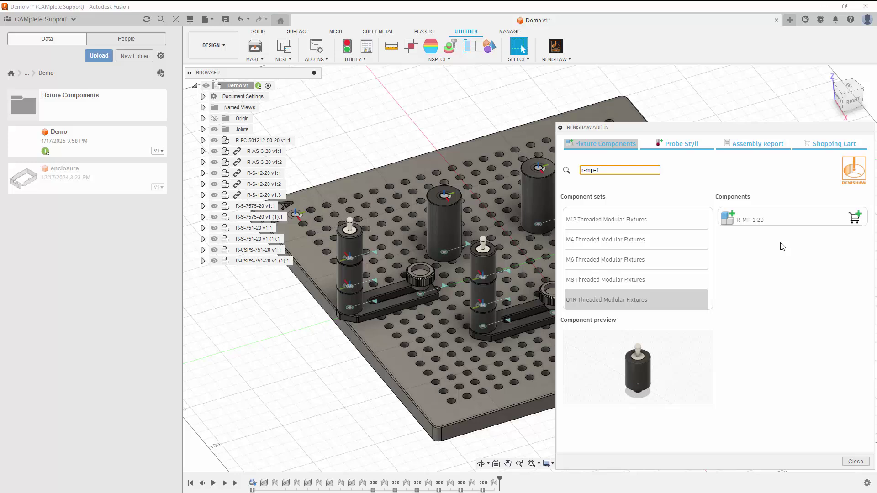
click(798, 221)
click(728, 223)
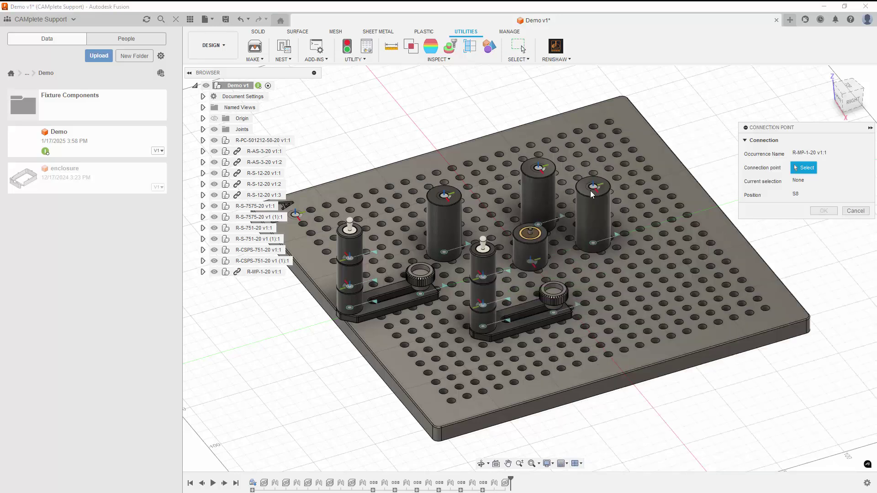
click(445, 198)
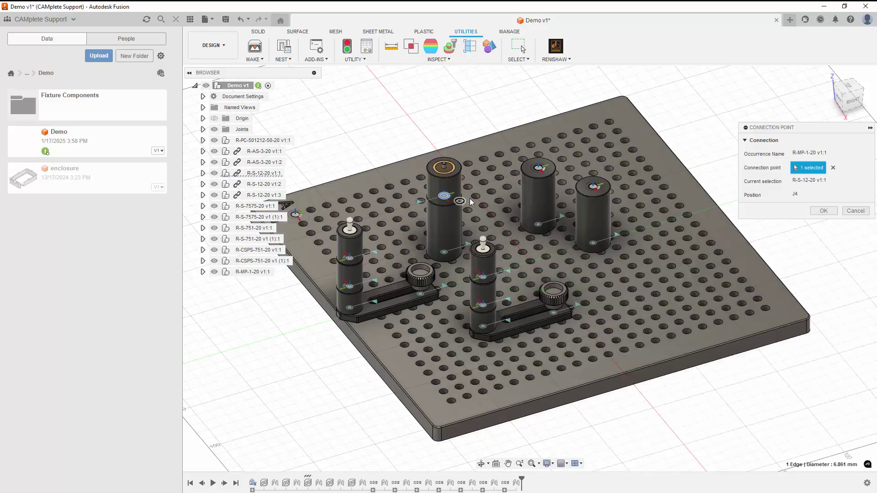
click(824, 210)
Insert two more R-MP-1-20 components, connecting them on top of the R-S-12-20 standoffs at M8 and O11.
click(732, 220)
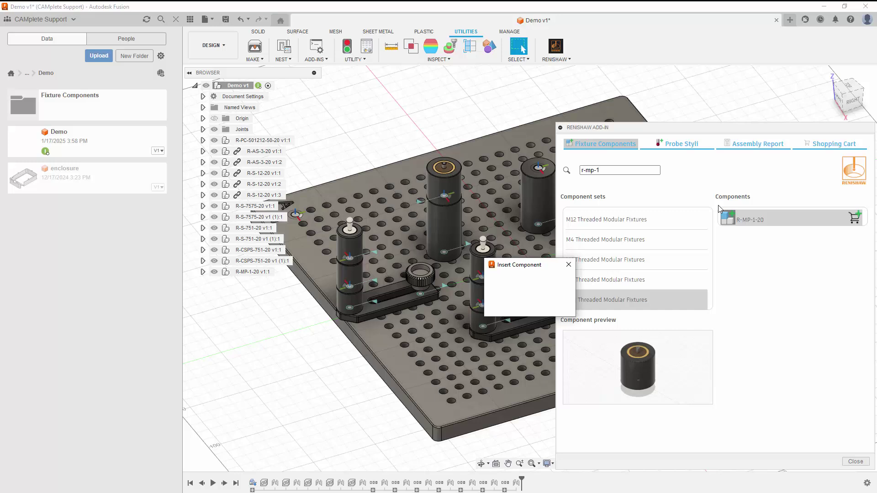
click(543, 171)
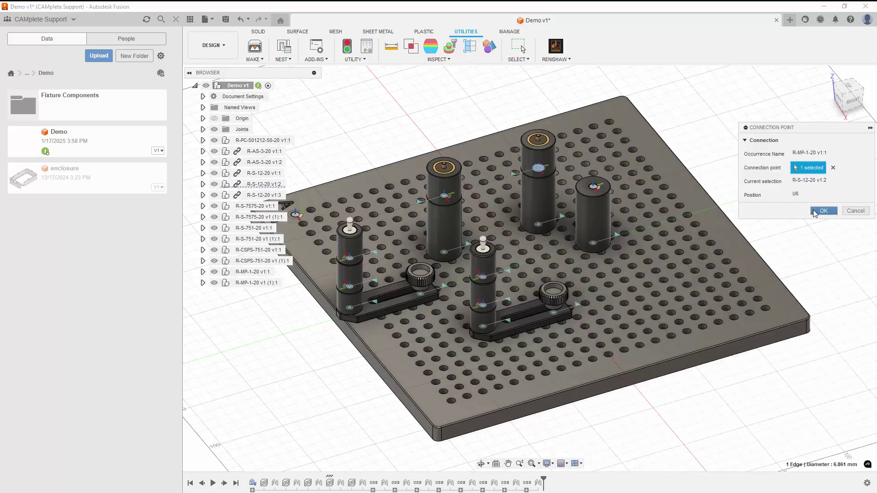
click(816, 211)
click(727, 218)
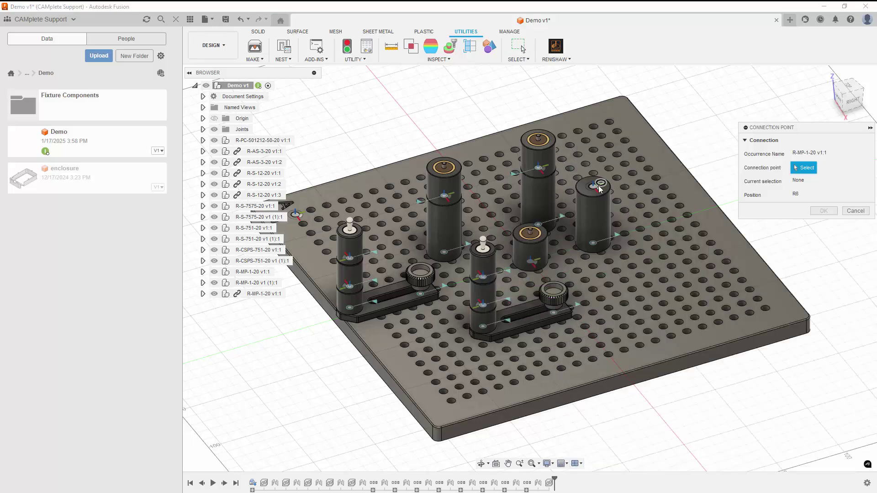
click(599, 187)
click(823, 211)
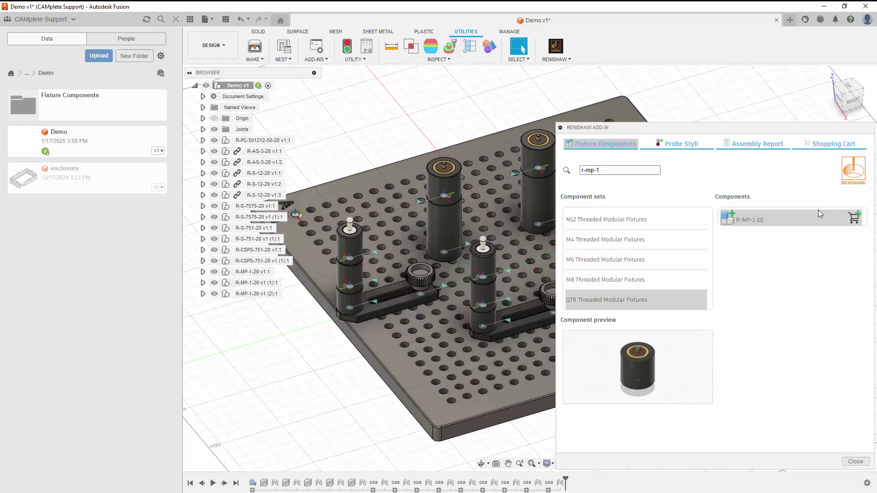
Close the Renishaw add-in and insert the enclosure into the design, raised 140 mm along Z above the fixture.
click(827, 73)
click(855, 461)
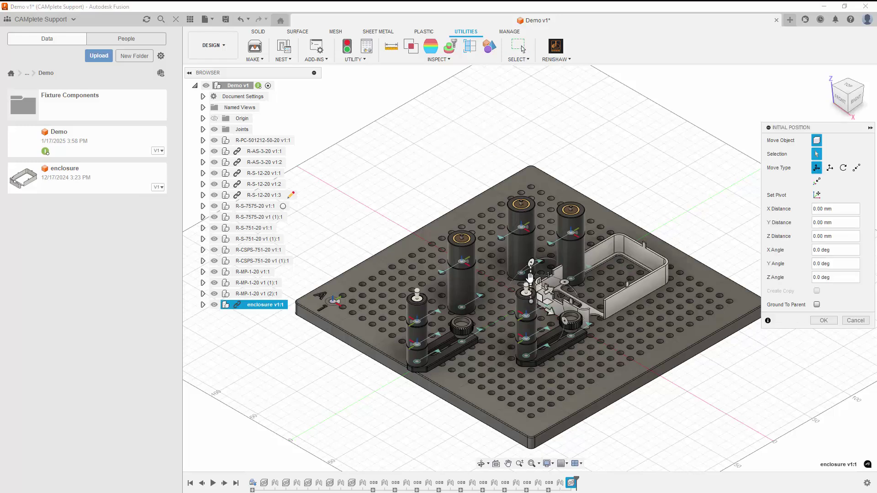
drag(529, 277, 530, 156)
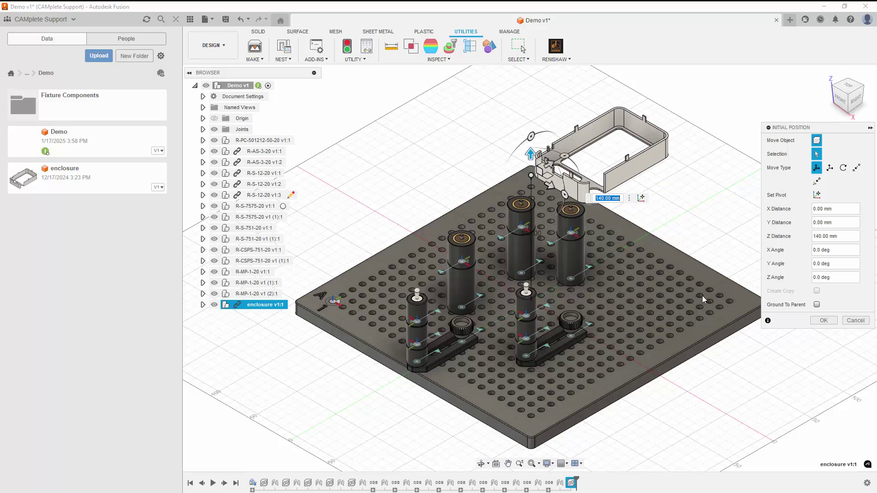
click(825, 322)
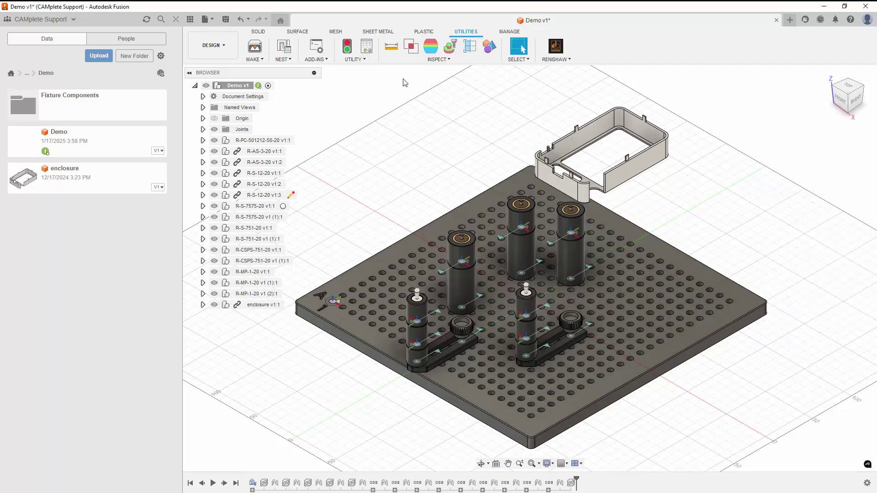
Begin a joint that snaps the top face of the R-MP-1-20 at O11 to the underside of the enclosure.
click(258, 32)
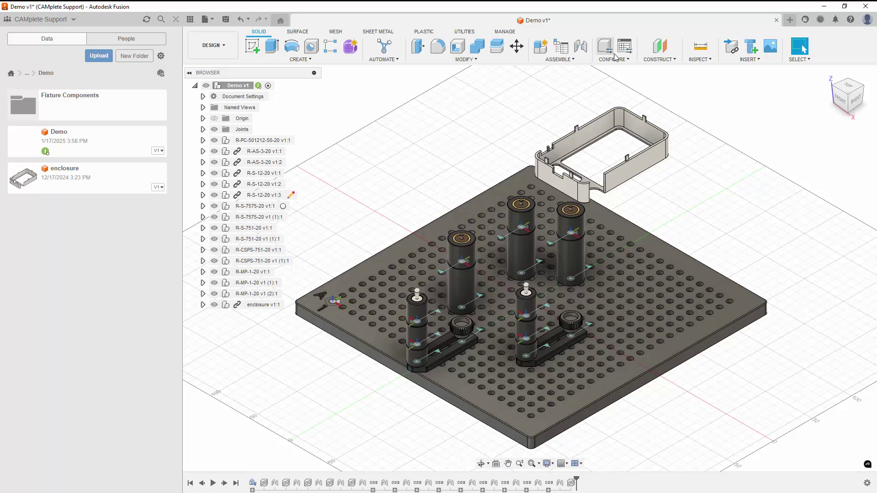
click(580, 46)
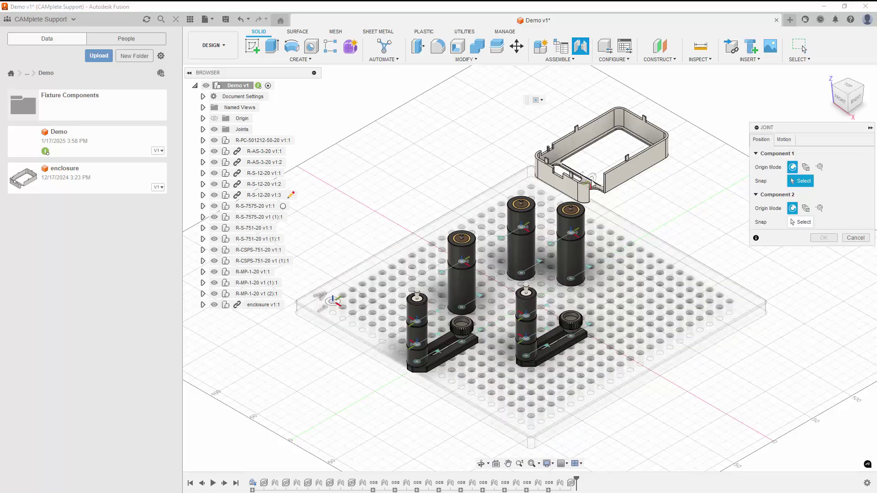
scroll(564, 251, up, 6)
click(566, 253)
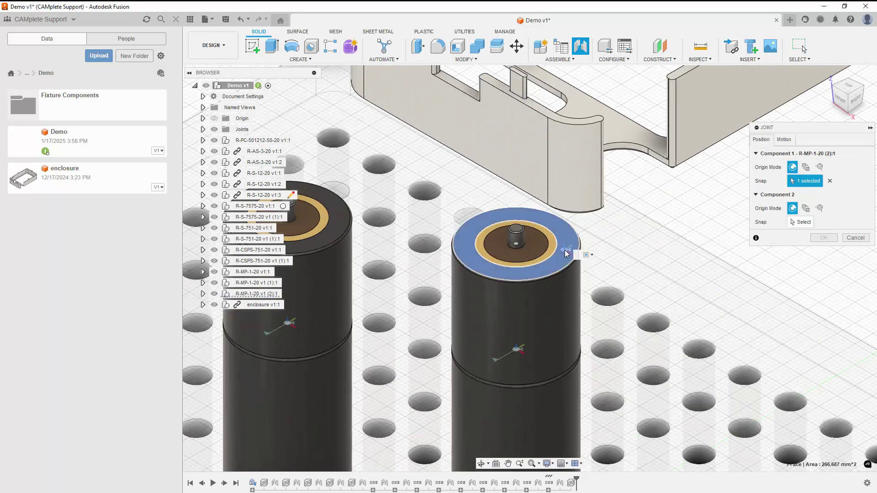
scroll(571, 265, down, 1)
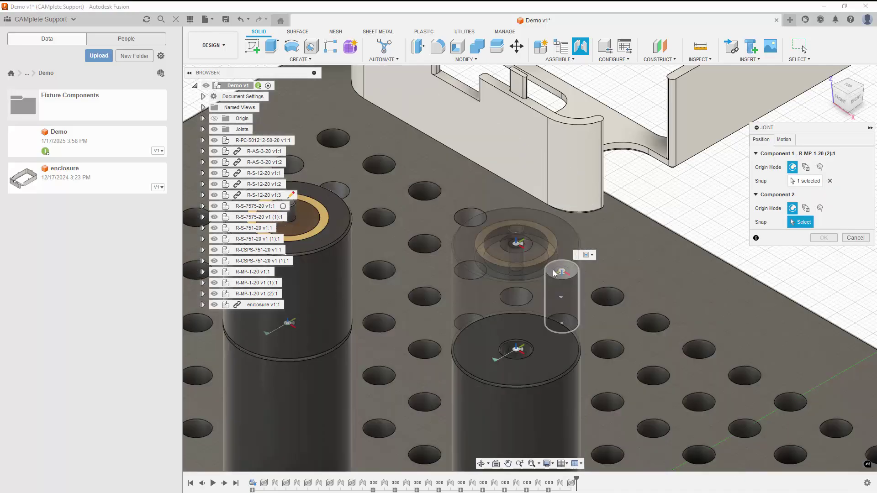
scroll(543, 281, down, 3)
scroll(543, 281, down, 5)
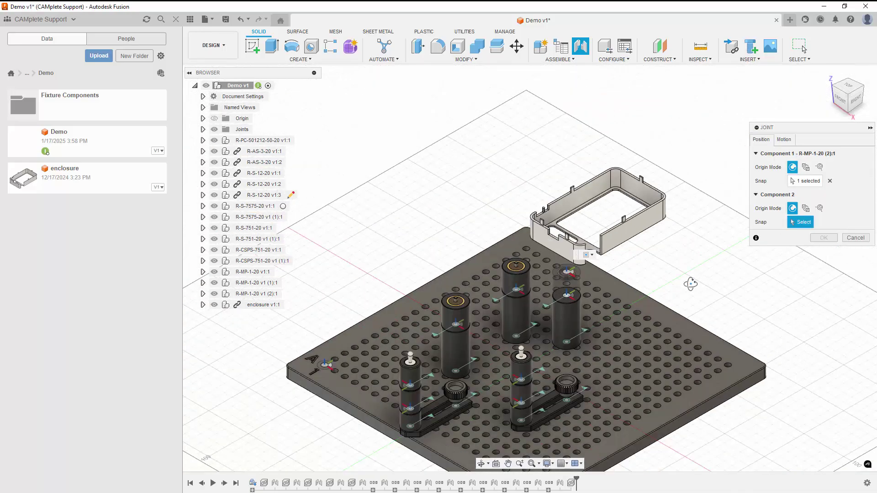
shift+middle_drag(691, 288, 687, 243)
scroll(562, 215, up, 5)
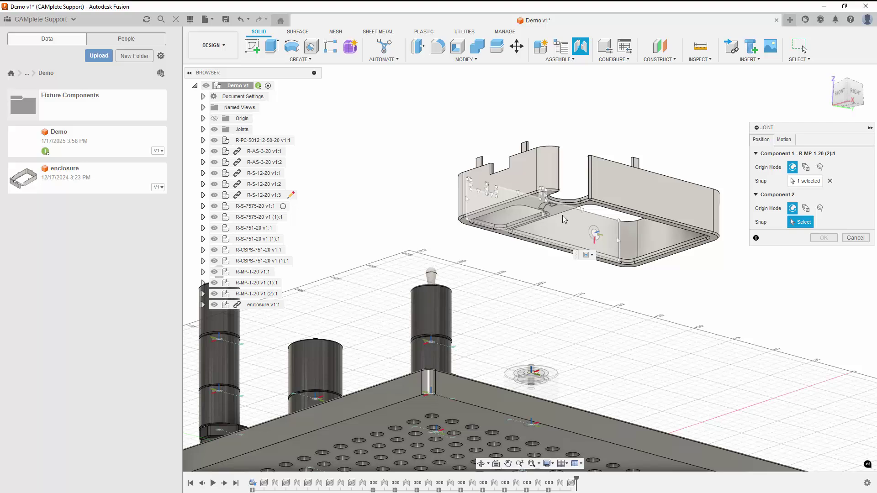
click(556, 209)
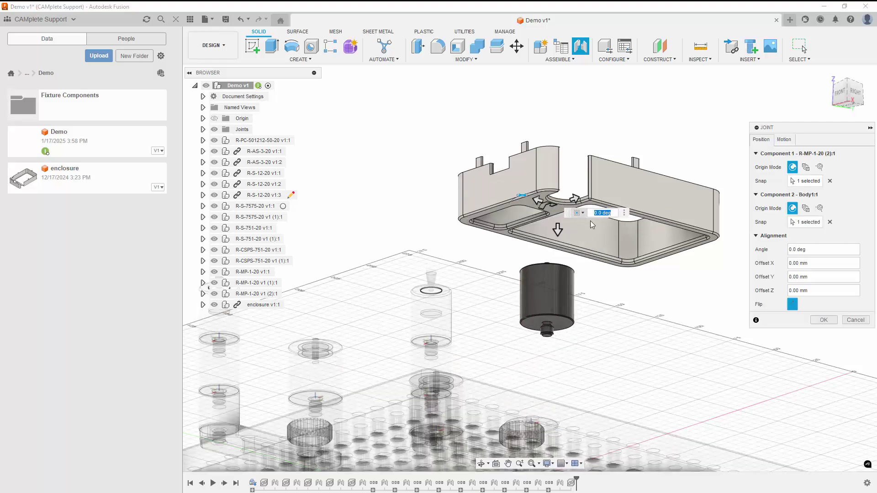
Set the joint's motion type to Planar, keeping the Z Axis as perpendicular axis and X Axis as slide, and create it.
click(783, 140)
click(831, 154)
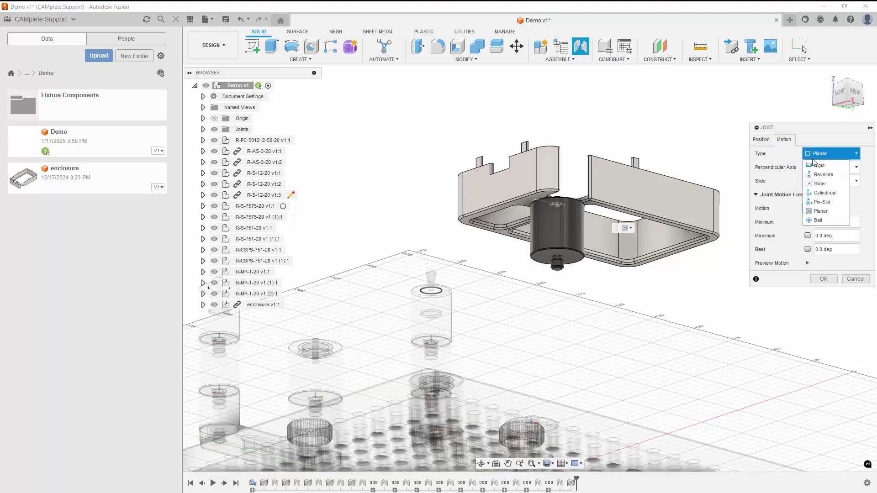
click(821, 212)
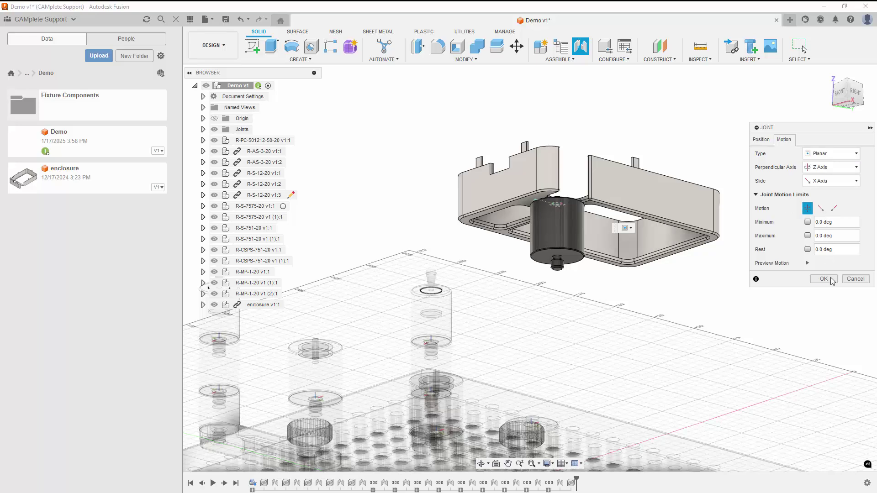
click(831, 281)
Slide the enclosure across its planar joint until it lies clear of the pins, towards the adjustable stands.
shift+middle_drag(487, 139, 548, 194)
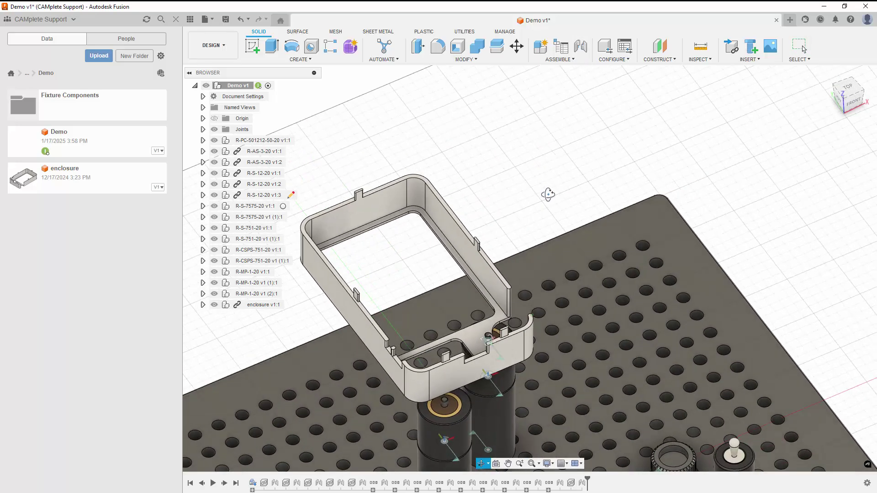
drag(351, 315, 459, 375)
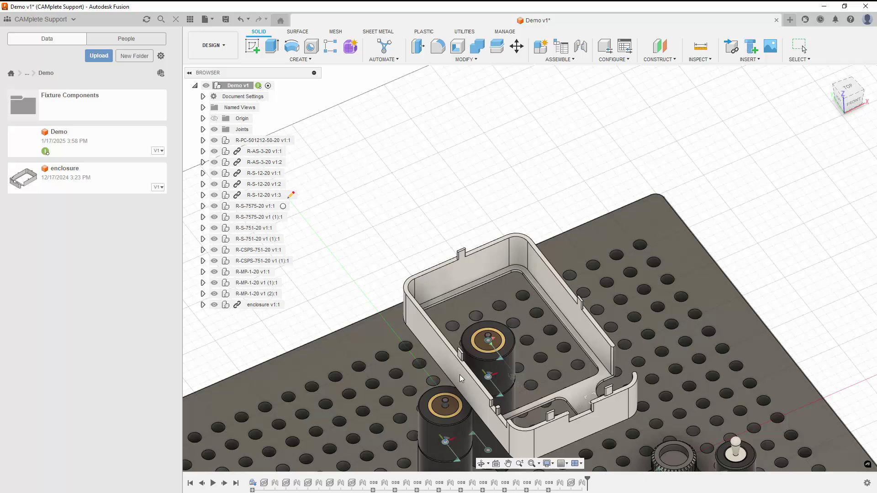
drag(542, 297, 541, 327)
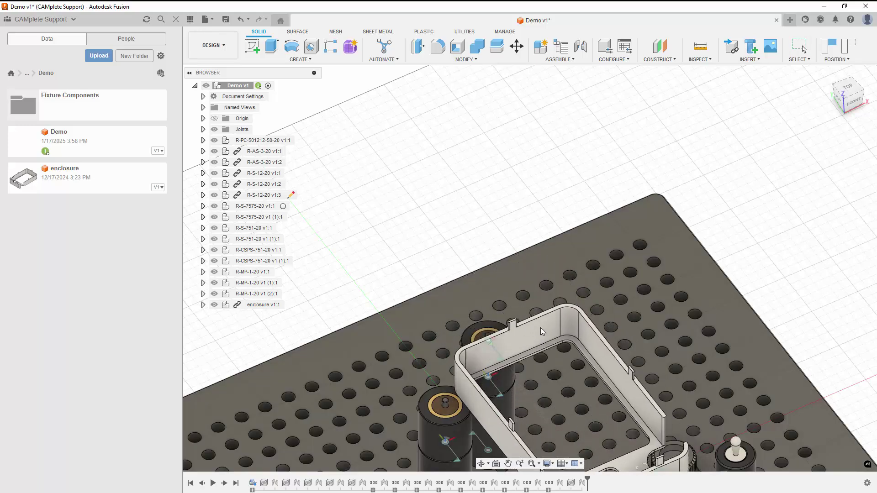
Add a tangent relationship between the pin of the R-MP-1-20 at M8 and the enclosure's outer long side face.
scroll(541, 327, down, 5)
scroll(523, 381, up, 3)
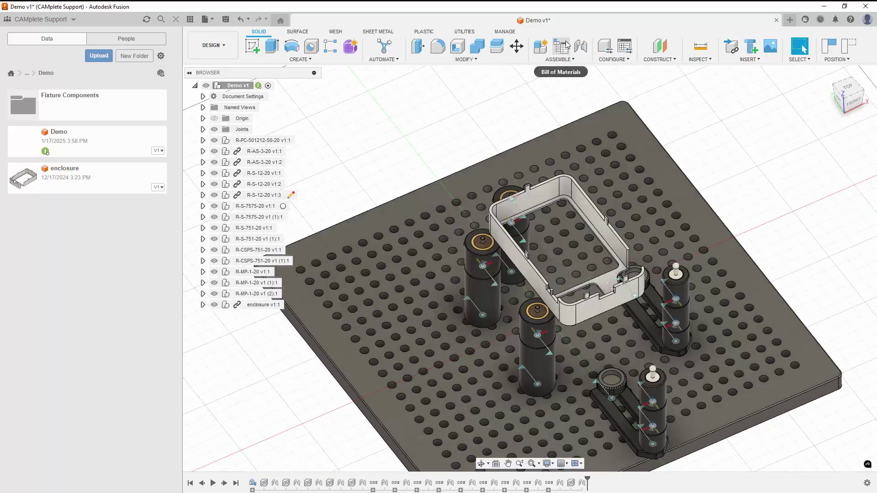
click(560, 59)
click(568, 127)
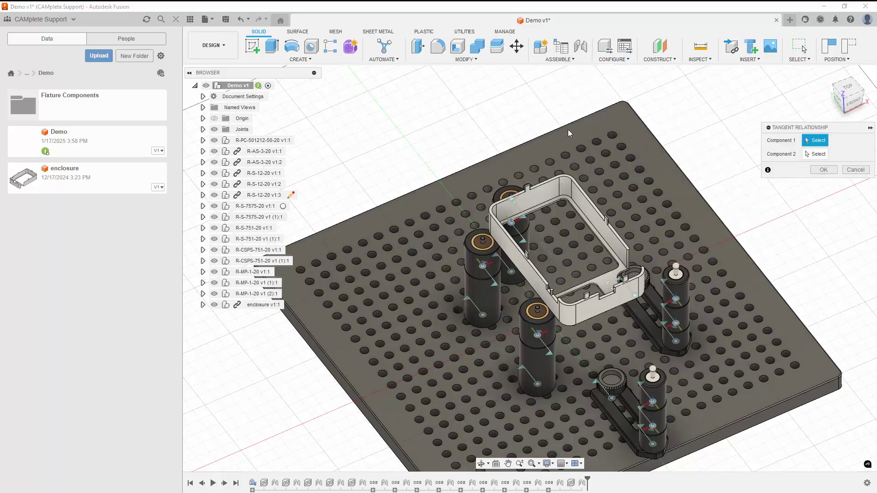
scroll(466, 263, up, 6)
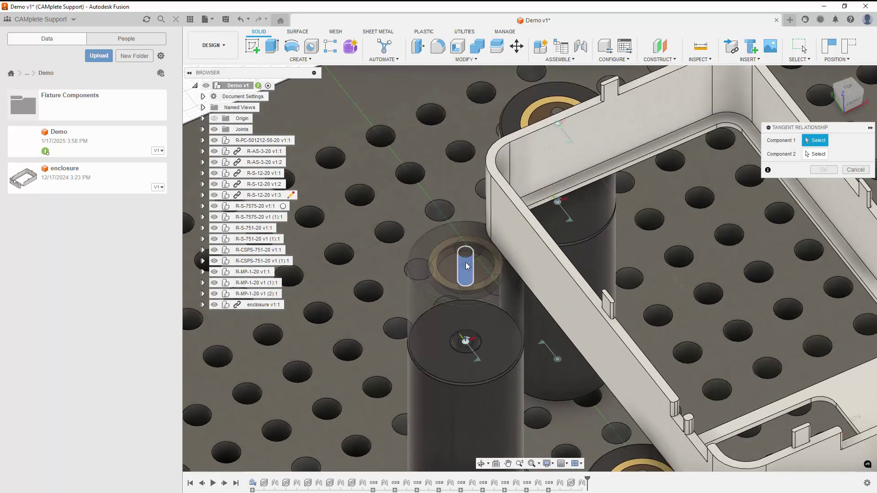
click(465, 262)
click(527, 243)
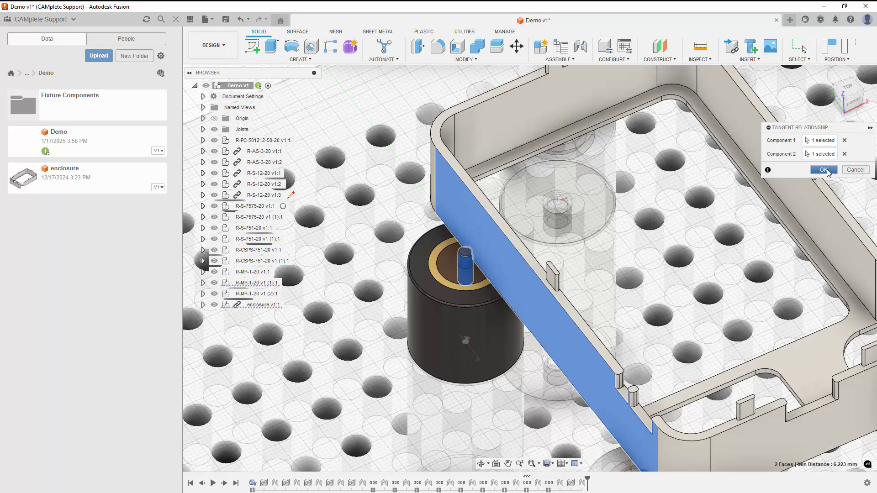
click(823, 169)
Add a tangent relationship between the pin of the R-MP-1-20 at G8 and the same outer long side face of the enclosure.
click(571, 60)
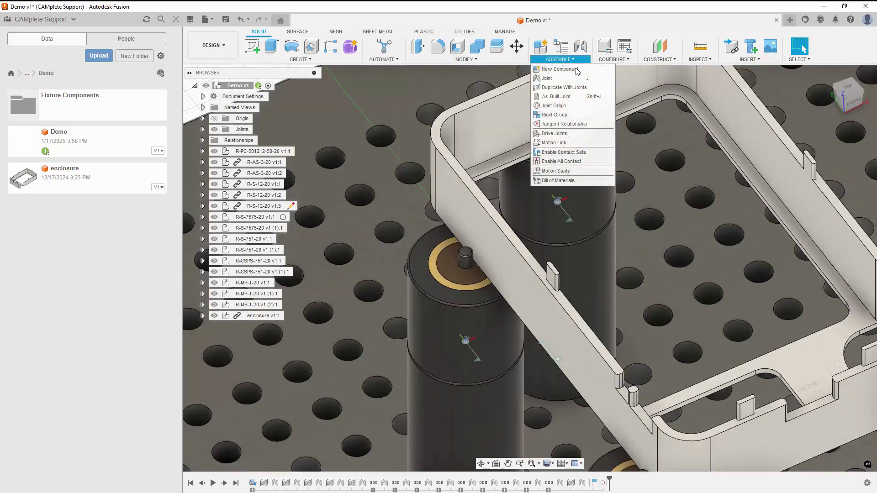
click(564, 124)
scroll(461, 164, down, 5)
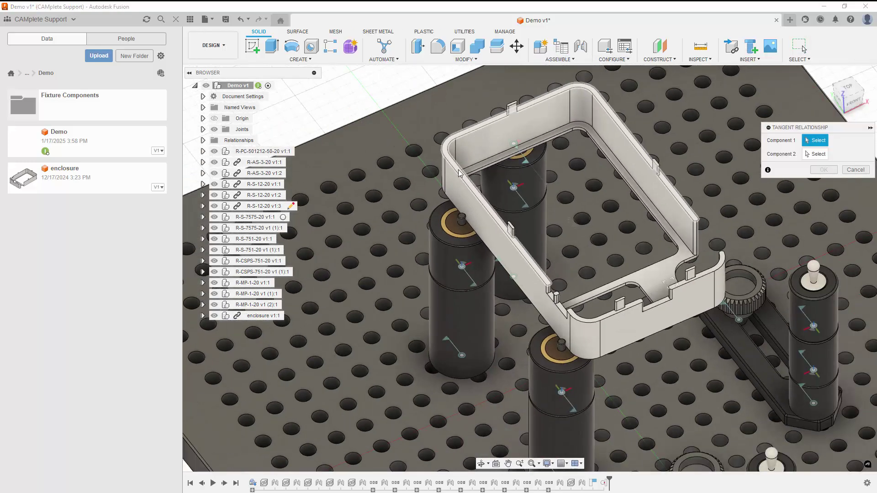
scroll(512, 299, down, 3)
scroll(547, 311, up, 10)
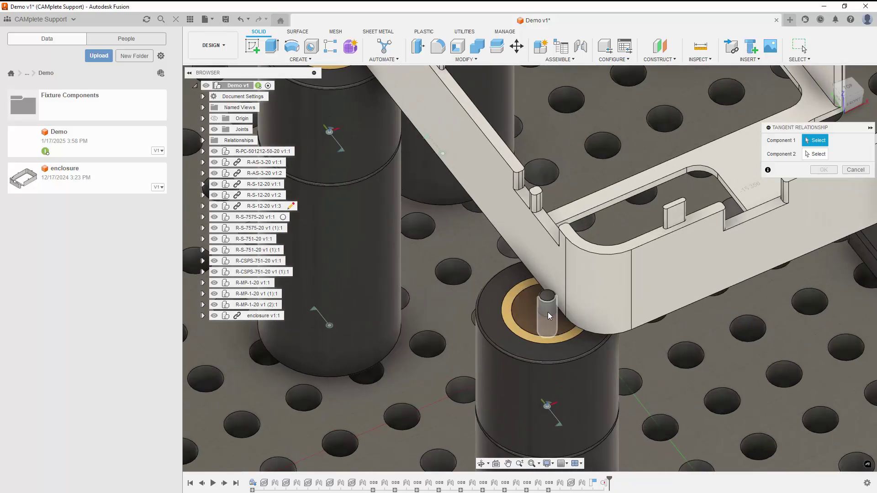
click(547, 312)
click(539, 269)
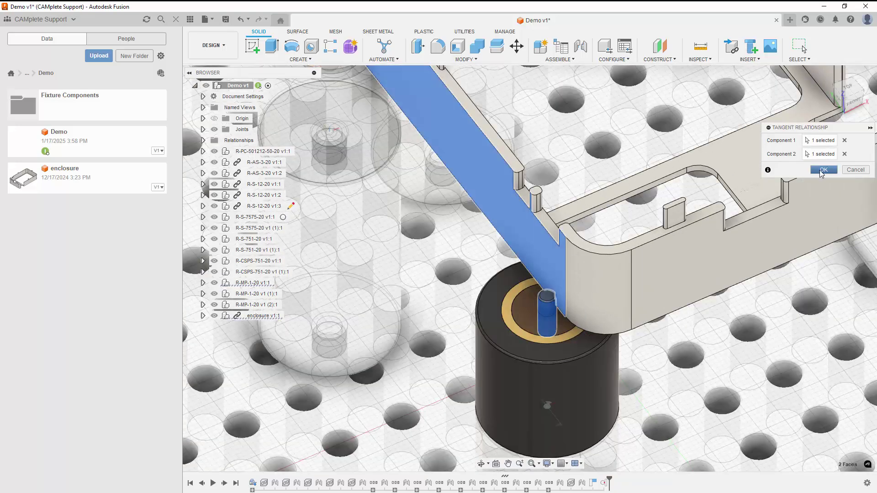
click(822, 171)
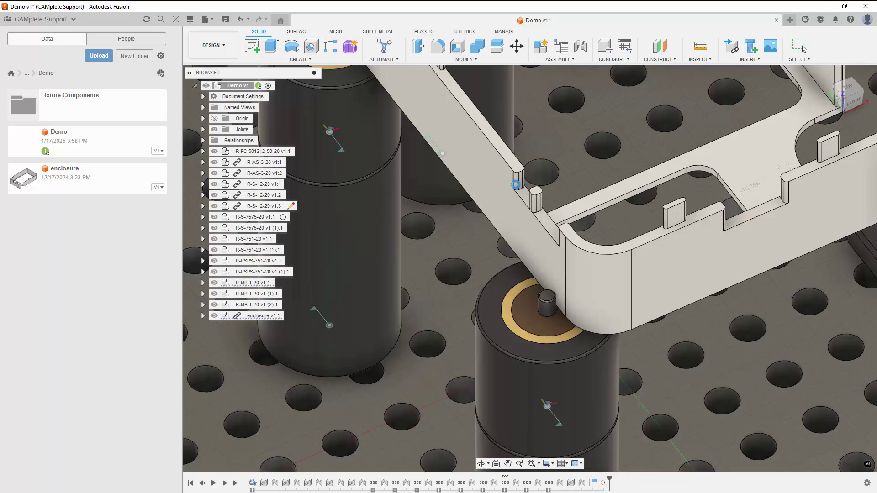
Slide the enclosure along the two tangent pins to try its remaining movement.
scroll(534, 192, down, 6)
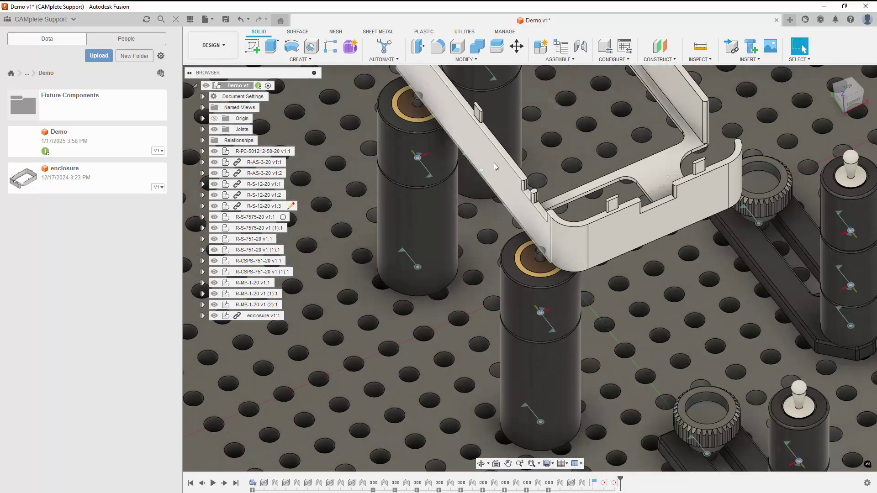
drag(494, 162, 436, 217)
scroll(359, 175, down, 5)
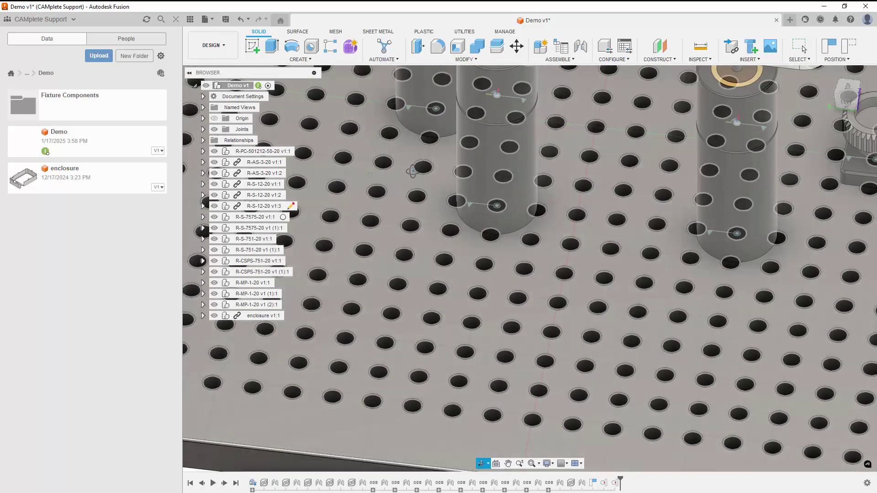
Add a tangent relationship between the pin of the R-MP-1-20 at O11 and the enclosure's outer short side face, continuing despite the existing Planar 15 relationship.
shift+middle_drag(383, 178, 438, 75)
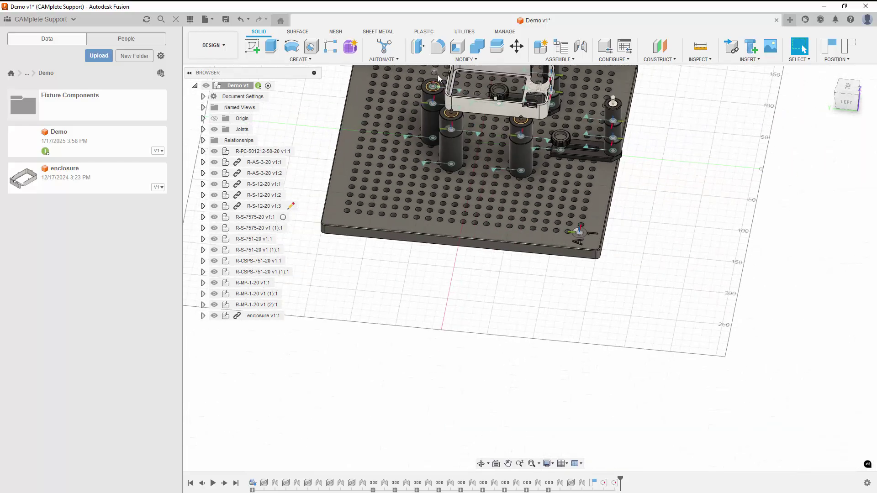
scroll(437, 76, up, 8)
click(570, 60)
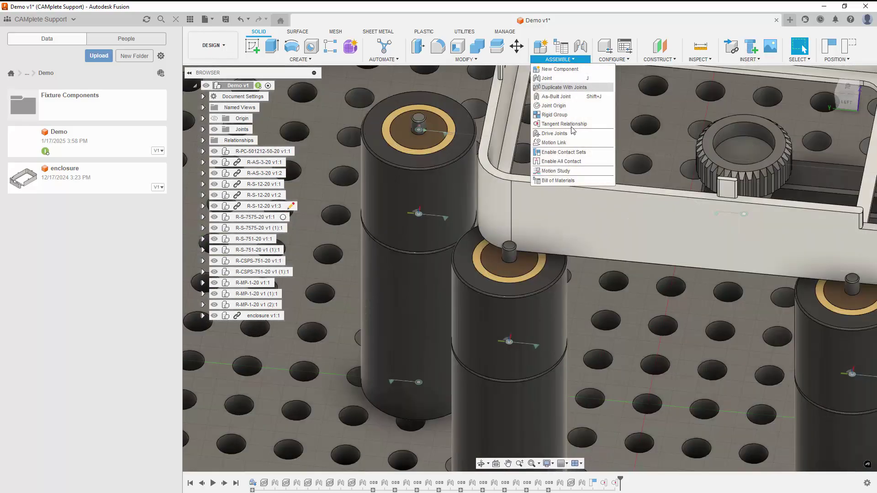
click(566, 123)
click(421, 129)
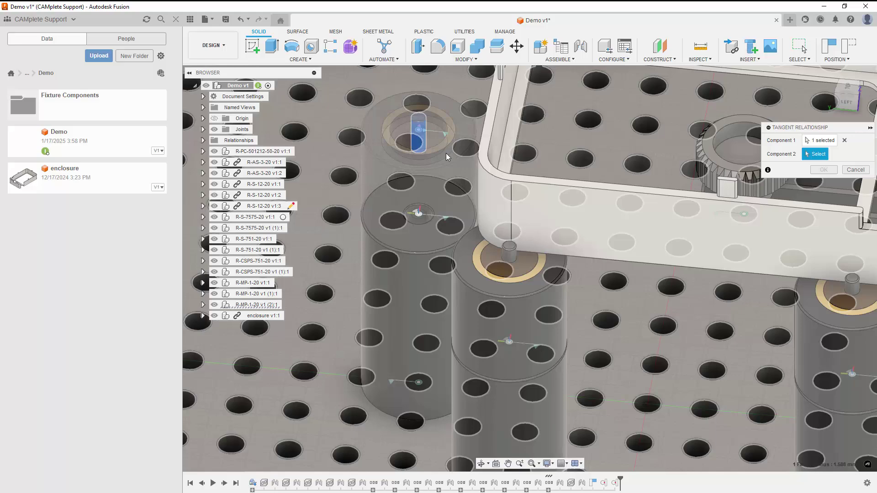
shift+middle_drag(446, 152, 501, 146)
scroll(503, 143, up, 3)
click(502, 143)
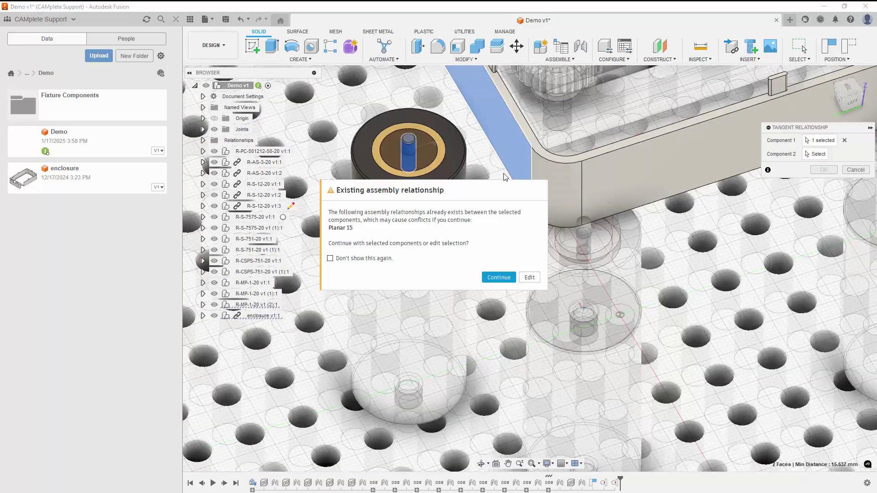
click(497, 275)
scroll(456, 235, down, 5)
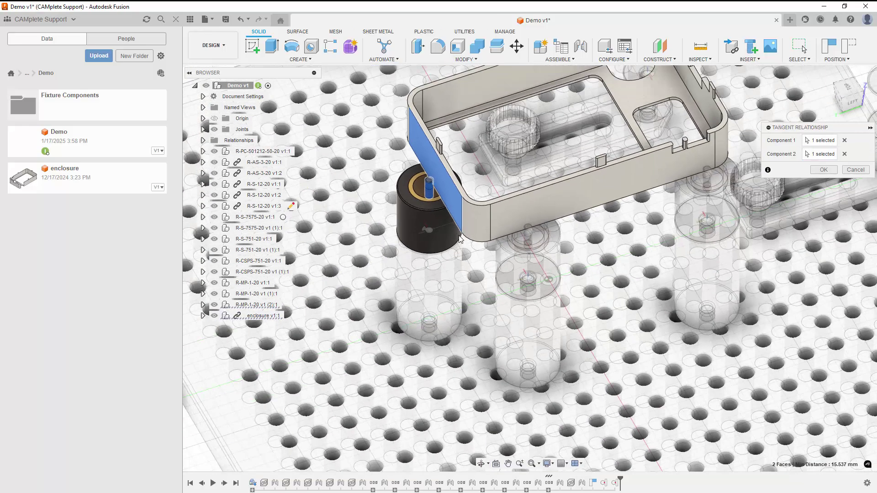
click(822, 170)
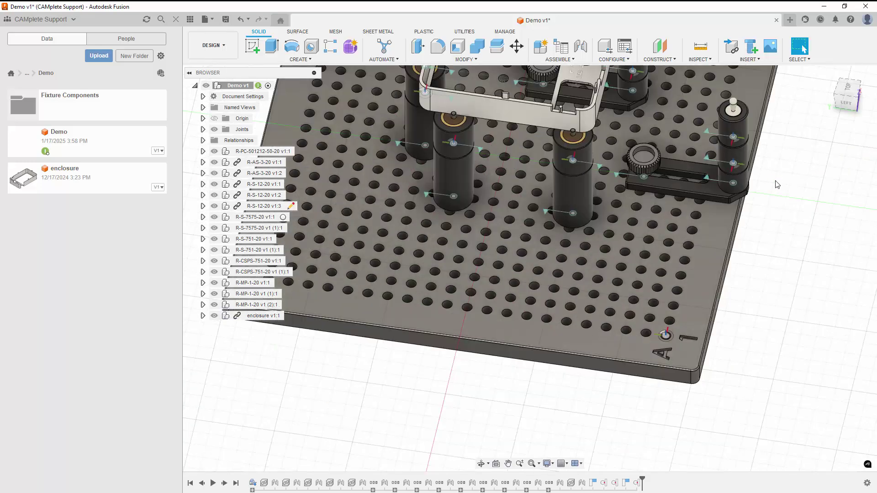
Swing the R-AS-3-20 adjustable arm nearer the A1 corner around its thumbscrew so its standoff stack stands close to the enclosure's notched short side.
scroll(776, 184, down, 4)
shift+middle_drag(622, 301, 646, 207)
scroll(682, 156, up, 2)
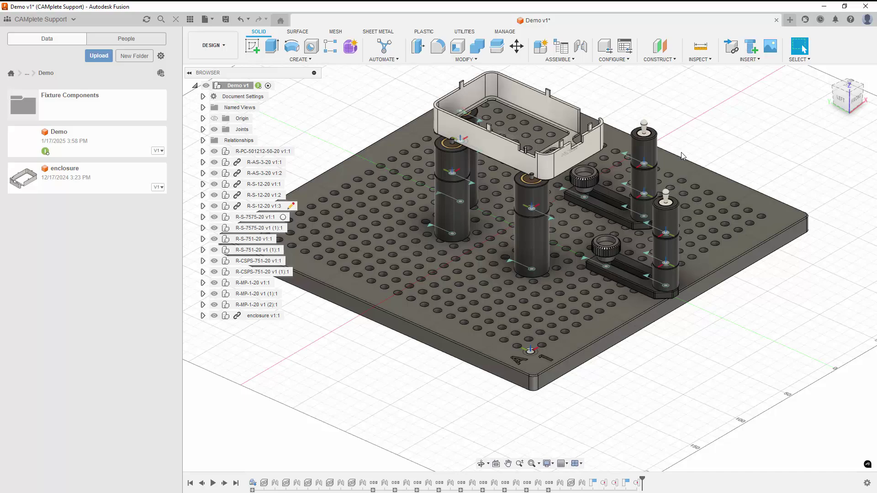
scroll(682, 155, up, 2)
drag(657, 323, 465, 155)
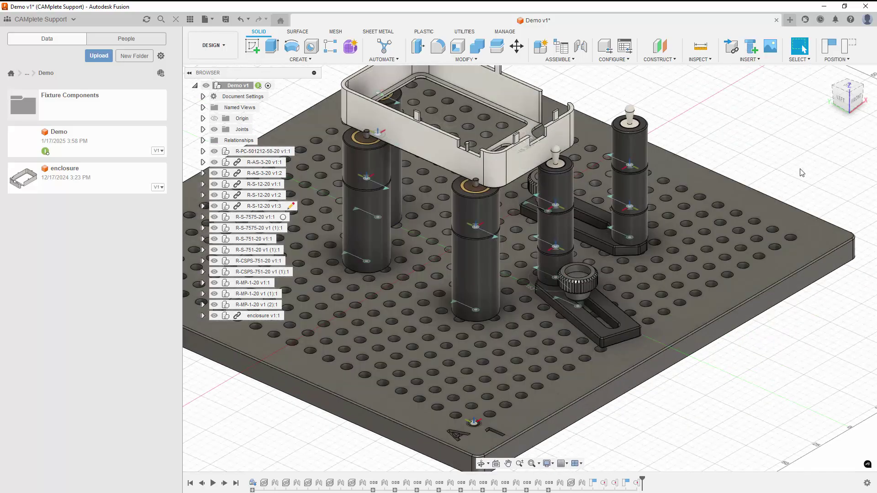
shift+middle_drag(478, 163, 732, 179)
Swing the other R-AS-3-20 adjustable arm around its thumbscrew so its standoff stack stands beside the enclosure's open corner.
scroll(731, 179, up, 3)
scroll(732, 179, down, 4)
shift+middle_drag(689, 260, 749, 108)
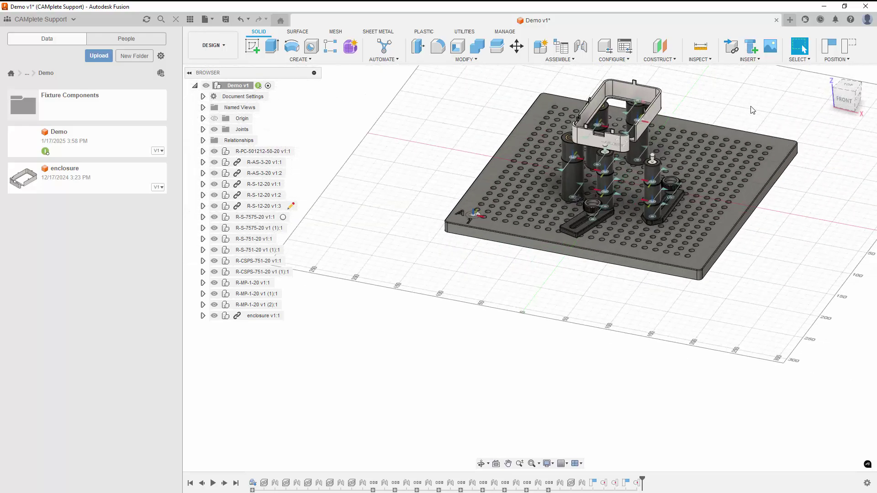
scroll(599, 332, up, 5)
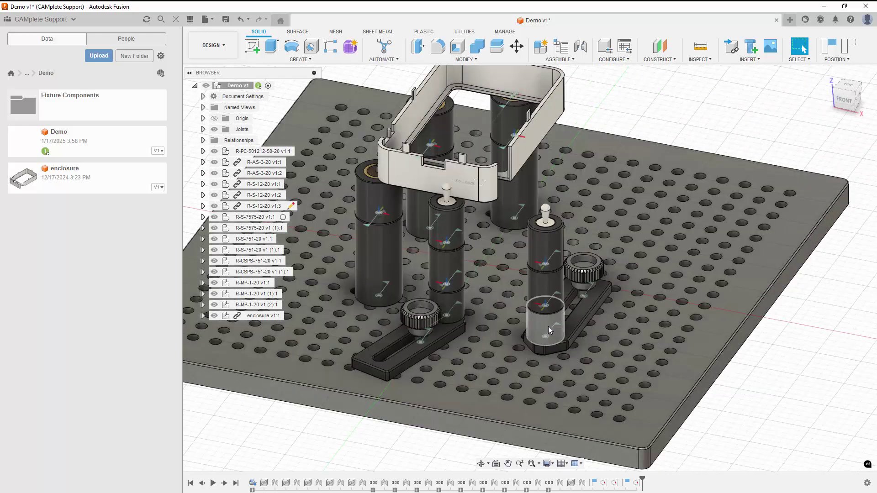
mouse_move(556, 230)
mouse_down()
mouse_move(525, 189)
mouse_move(528, 166)
mouse_move(562, 137)
mouse_up()
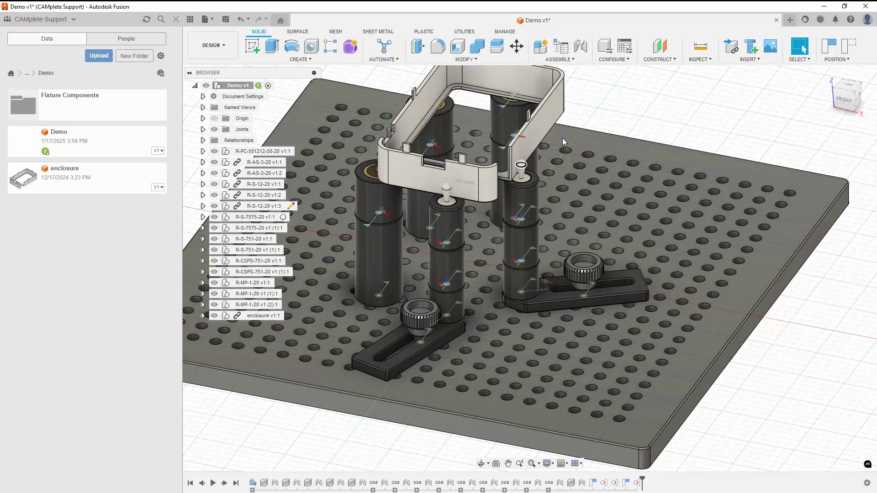
Add a tangent relationship between the enclosure's outer notched short side face and the ball tip of the adjacent R-CSPS-751-20.
click(559, 59)
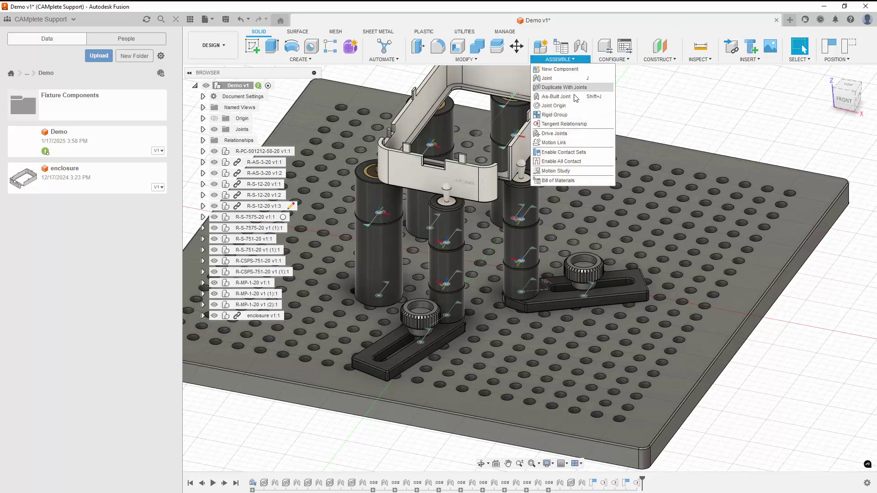
click(576, 124)
scroll(467, 178, up, 6)
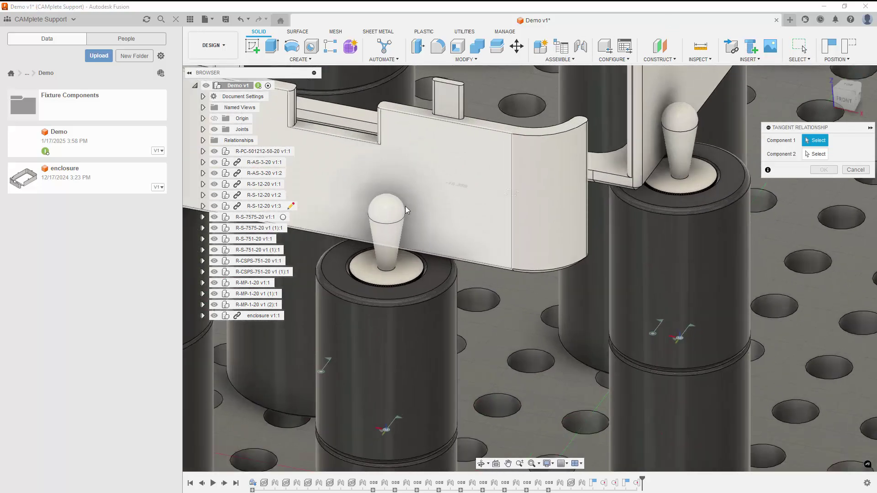
click(424, 197)
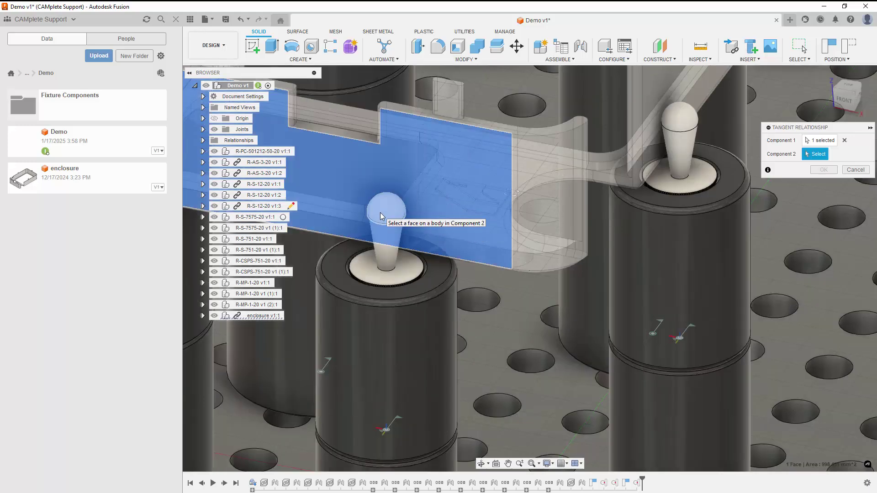
click(383, 215)
click(823, 170)
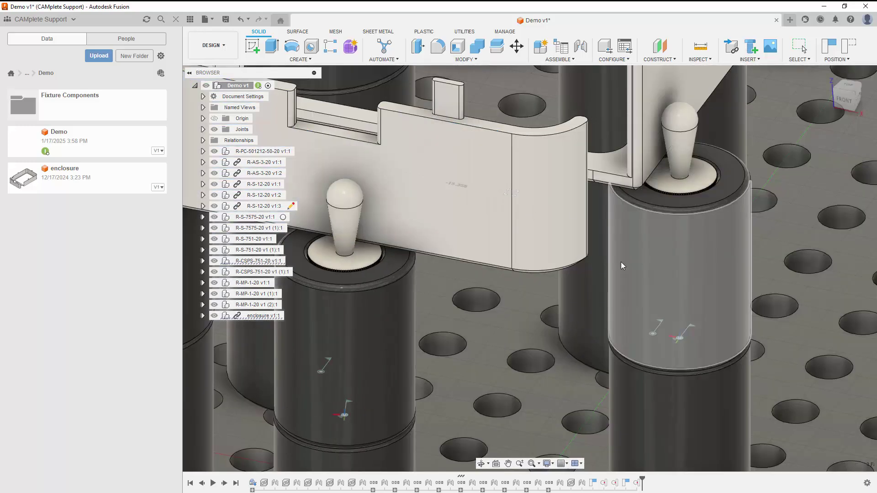
Add a tangent relationship between the enclosure's outer long side face by the open corner and the ball tip of the other R-CSPS-751-20.
scroll(621, 262, down, 8)
click(560, 59)
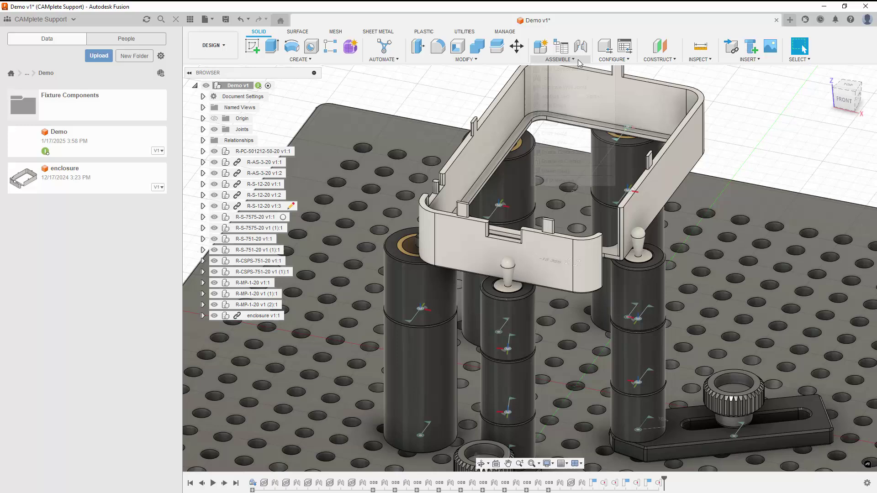
click(566, 126)
scroll(684, 181, up, 3)
scroll(684, 182, up, 4)
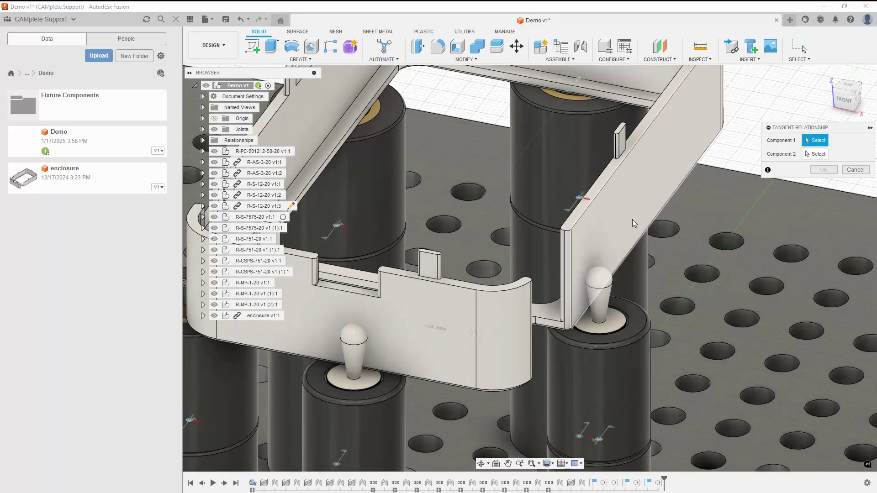
click(618, 229)
scroll(624, 289, up, 4)
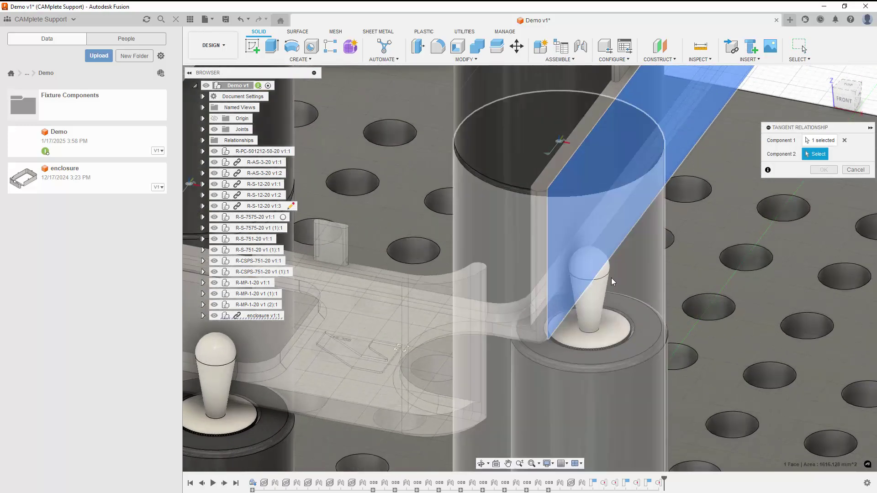
click(607, 270)
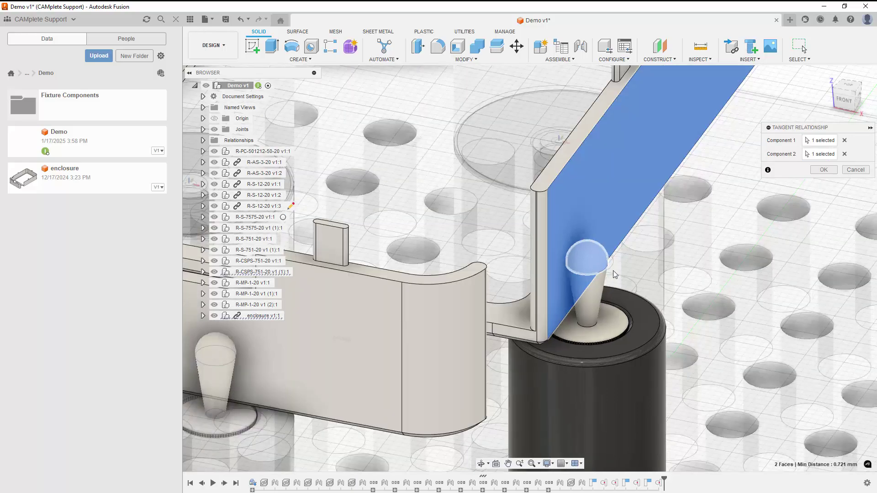
click(823, 169)
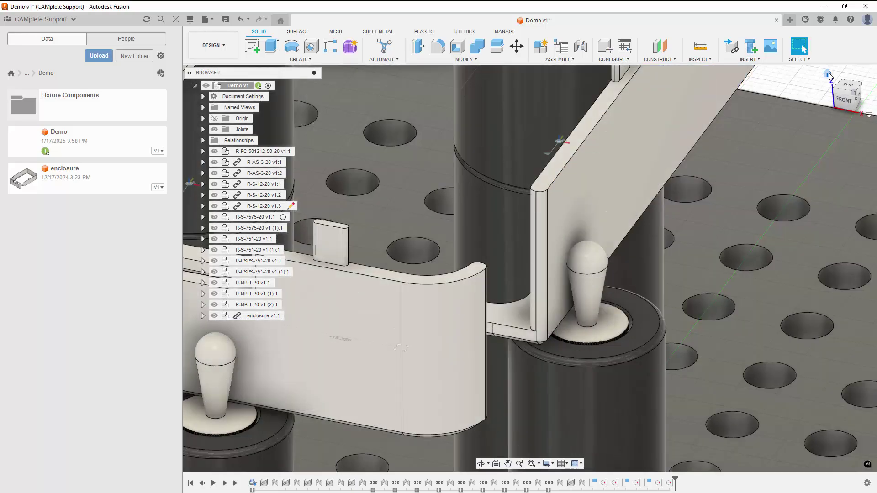
click(827, 74)
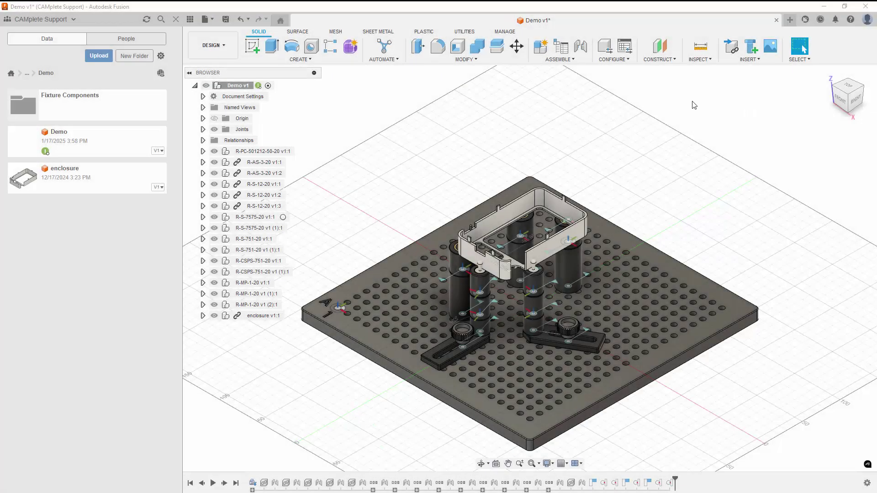
Switch to the Manufacture workspace and add the A-5003-0074 probe stylus to the local Renishaw tool library with the Renishaw add-in.
click(226, 45)
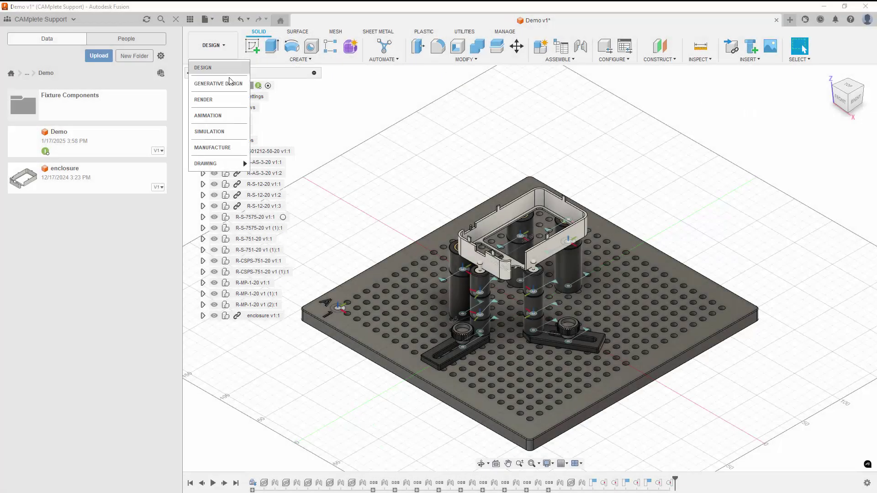
click(233, 148)
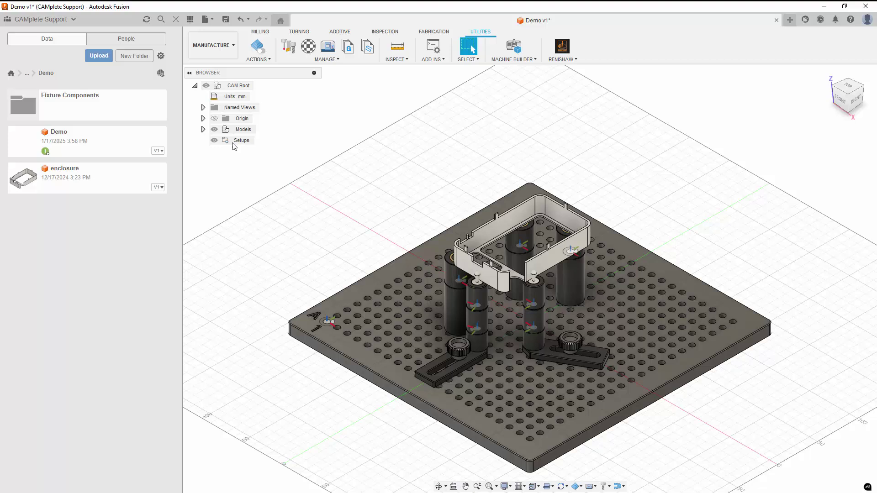
click(562, 46)
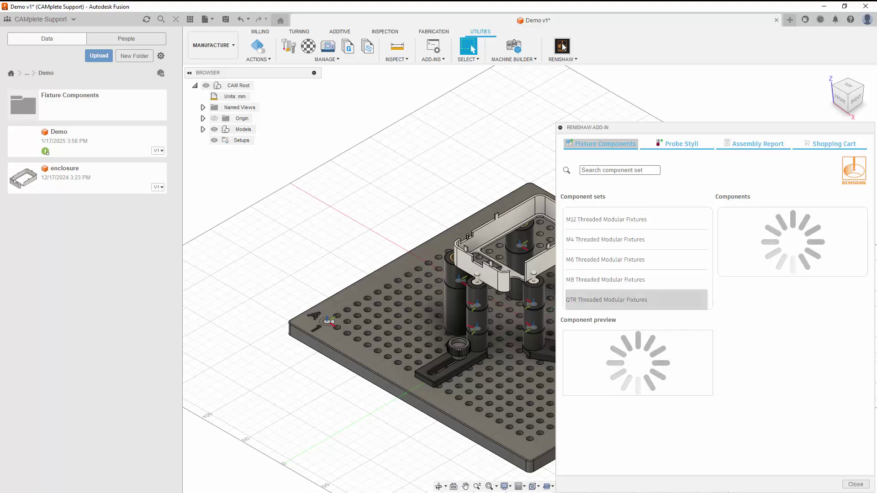
click(677, 145)
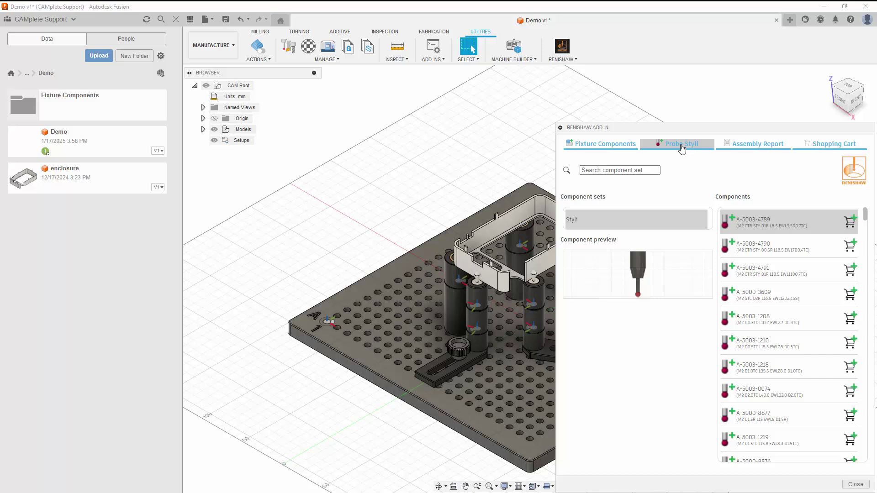
click(796, 390)
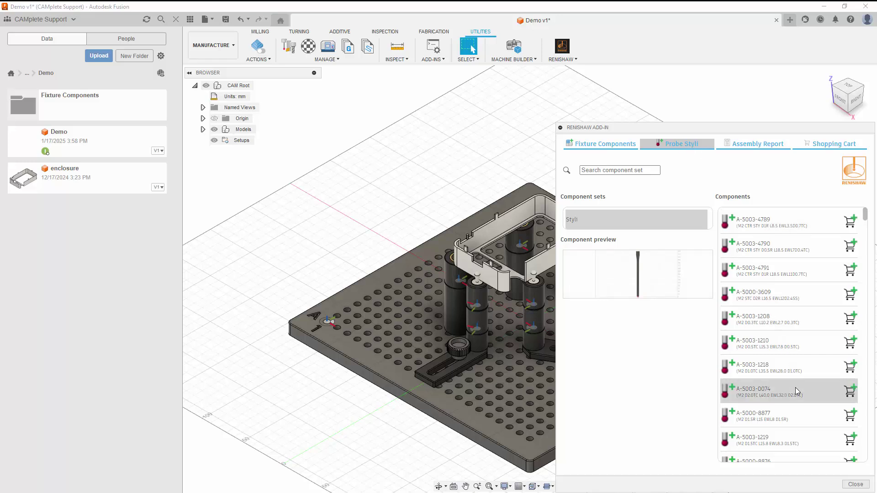
click(727, 391)
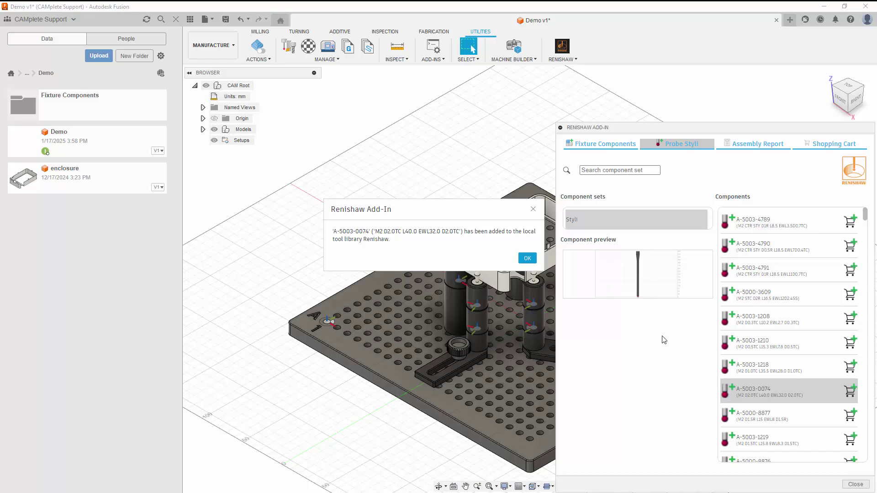
click(530, 259)
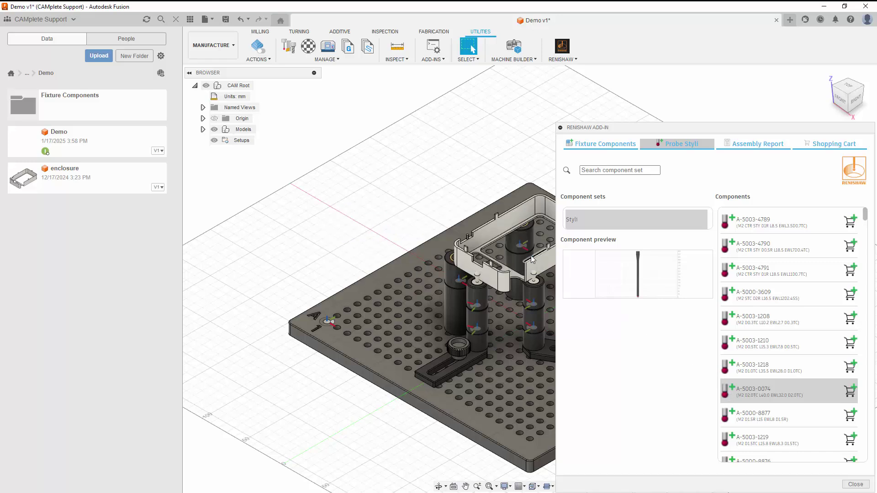
click(855, 485)
Examine the details of the M2 D2.0TC L40.0 EWL32.0 D2.0TC stylus in the local Renishaw tool library.
click(290, 46)
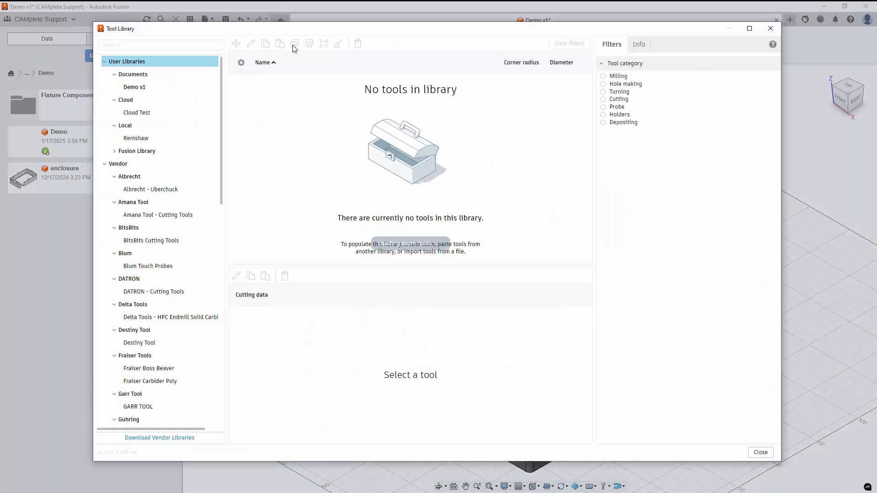
click(148, 142)
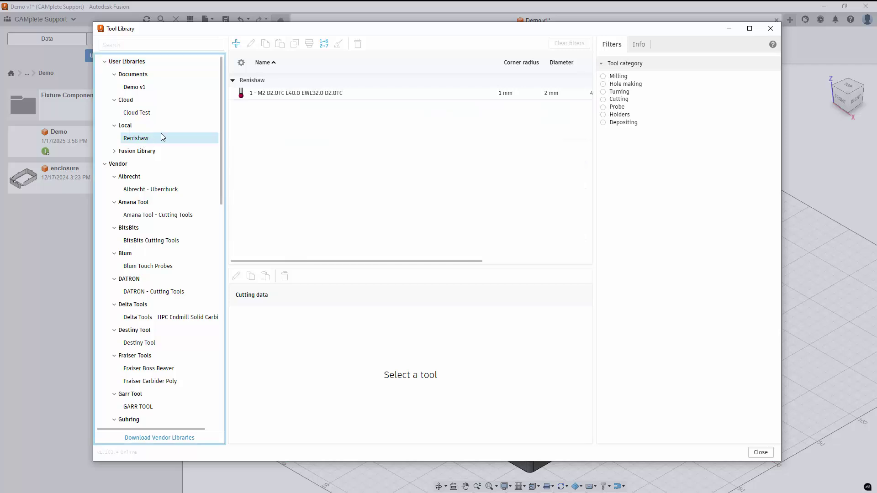
click(270, 96)
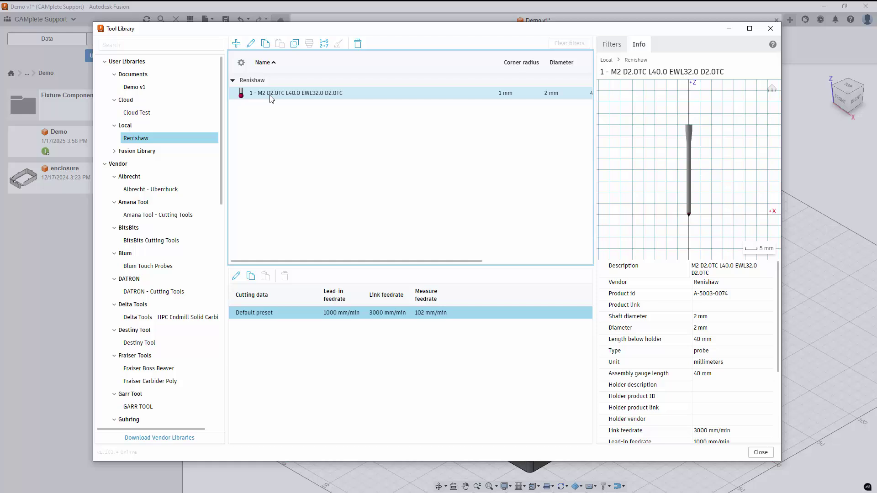
click(760, 453)
Create a new milling setup with the enclosure body as its model.
click(259, 32)
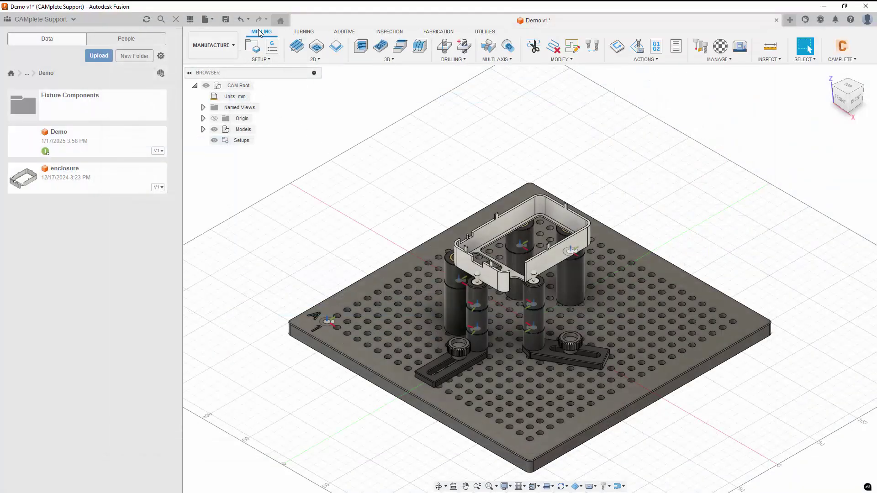
click(267, 60)
click(268, 67)
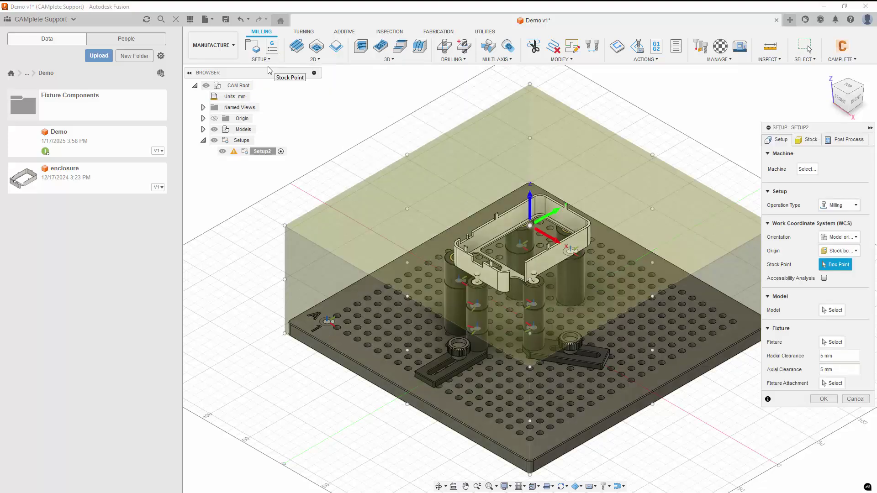
click(832, 310)
click(580, 228)
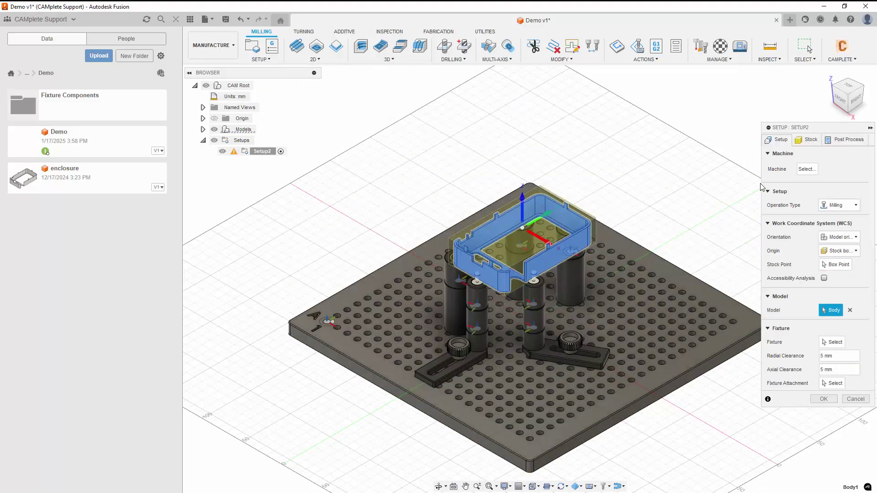
Set the setup's stock side offset and stock top offset to 0 mm.
click(805, 143)
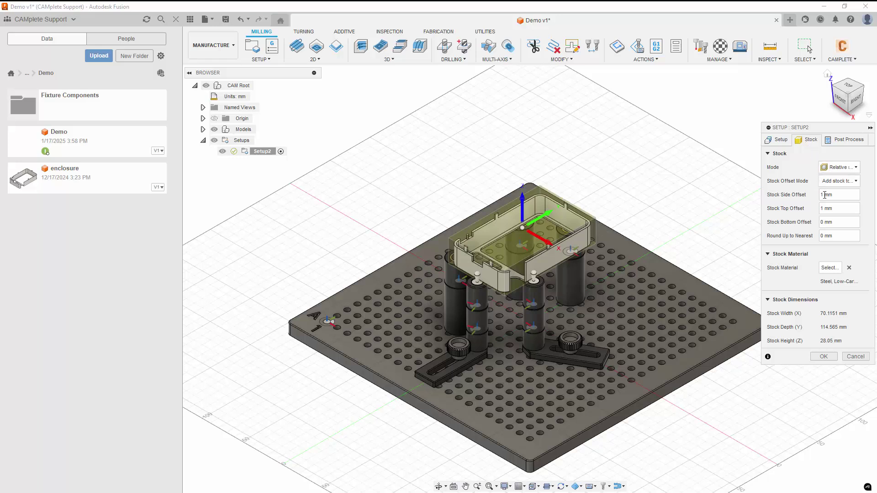
text(0)
text(0)
click(829, 356)
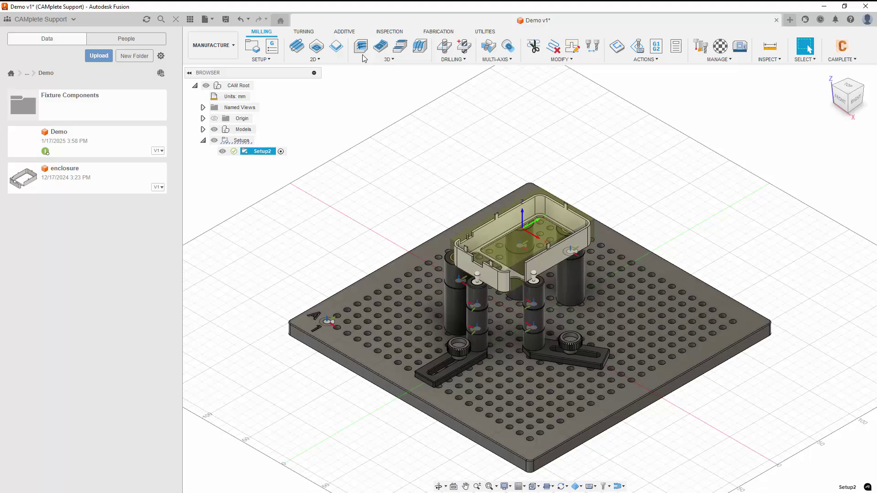
Create a Probe WCS operation with the M2 D2.0TC L40.0 EWL32.0 D2.0TC stylus, probing the enclosure's outer long side as an X surface.
click(383, 33)
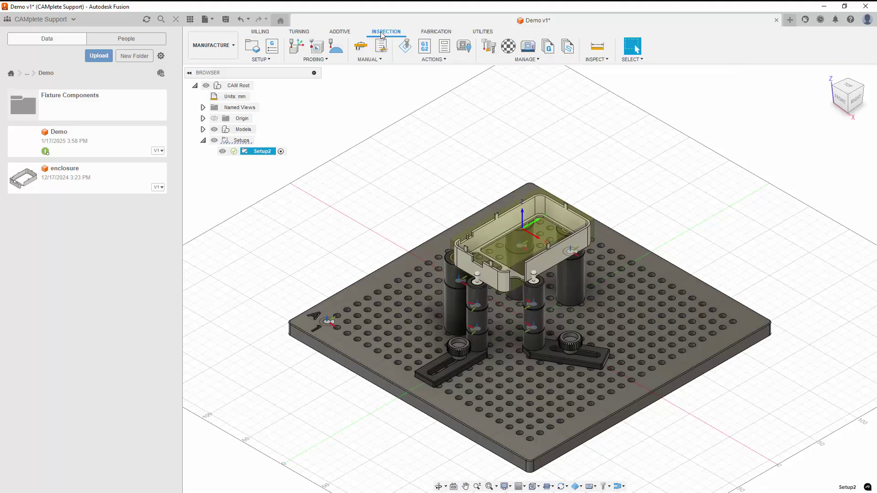
click(296, 46)
click(825, 168)
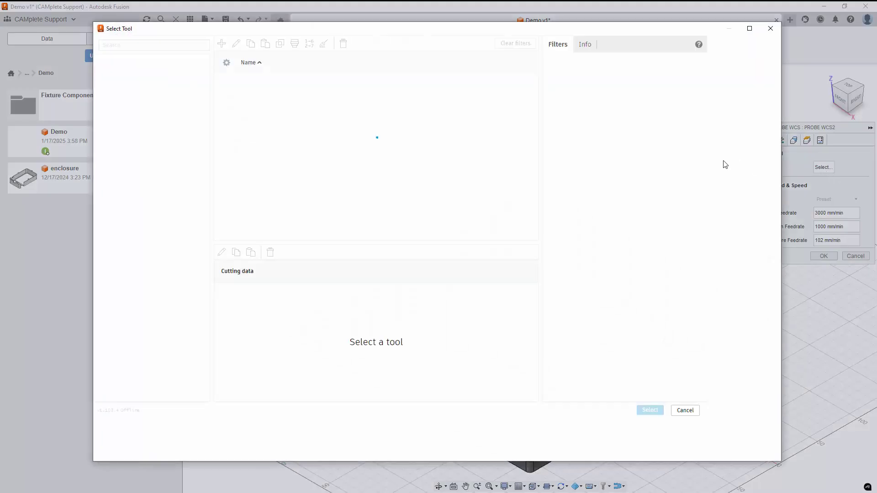
click(136, 151)
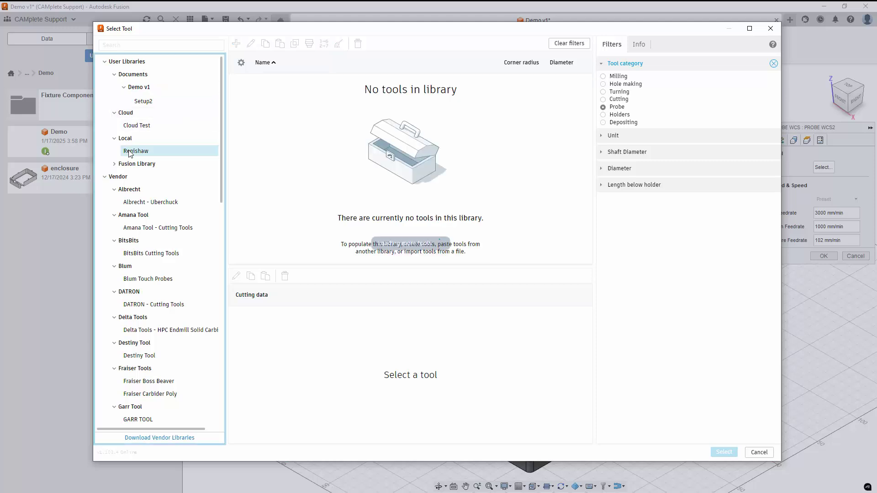
click(279, 94)
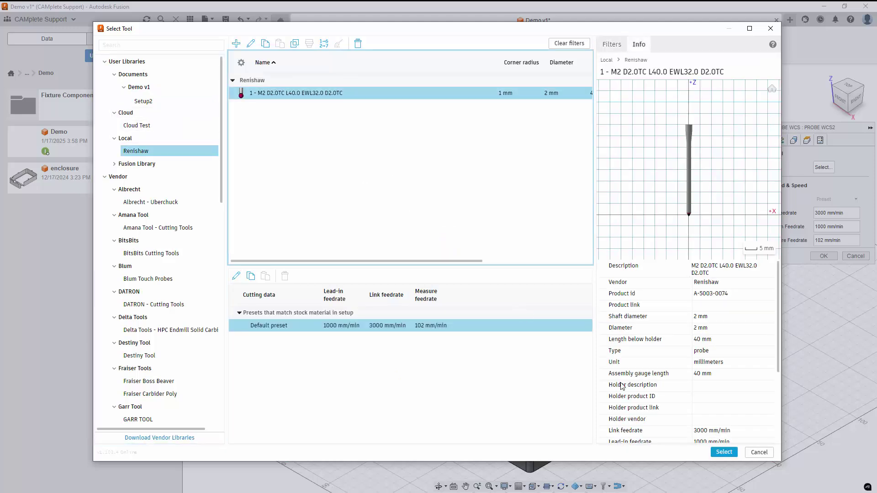
click(723, 452)
click(576, 250)
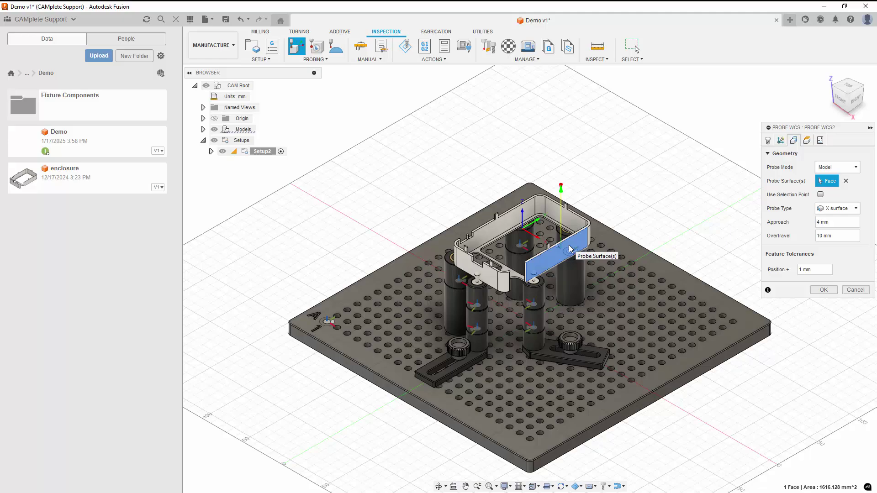
click(823, 290)
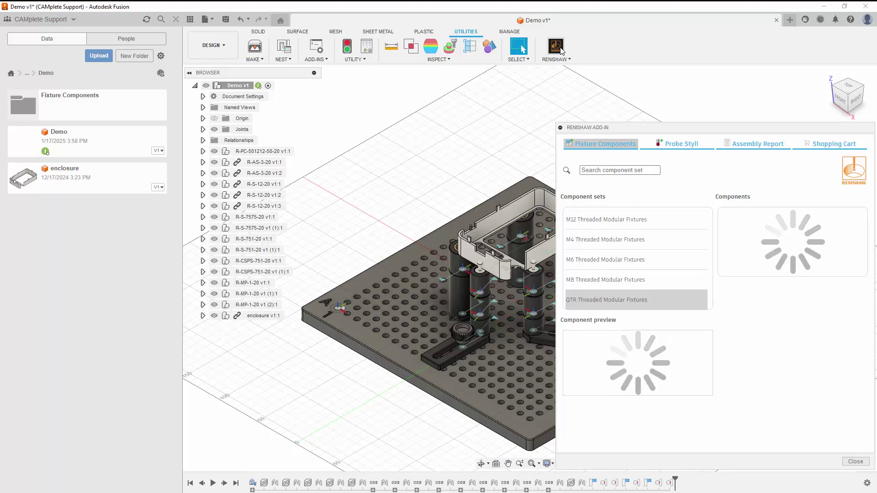
Review the fixture's assembly report in the Design workspace's Renishaw add-in, including its setup instructions, preview images and bill of materials.
click(745, 145)
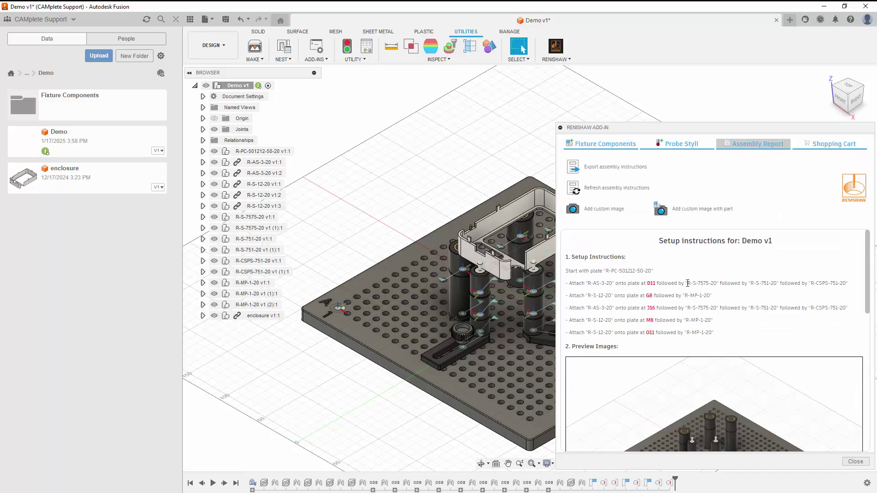
scroll(687, 283, down, 3)
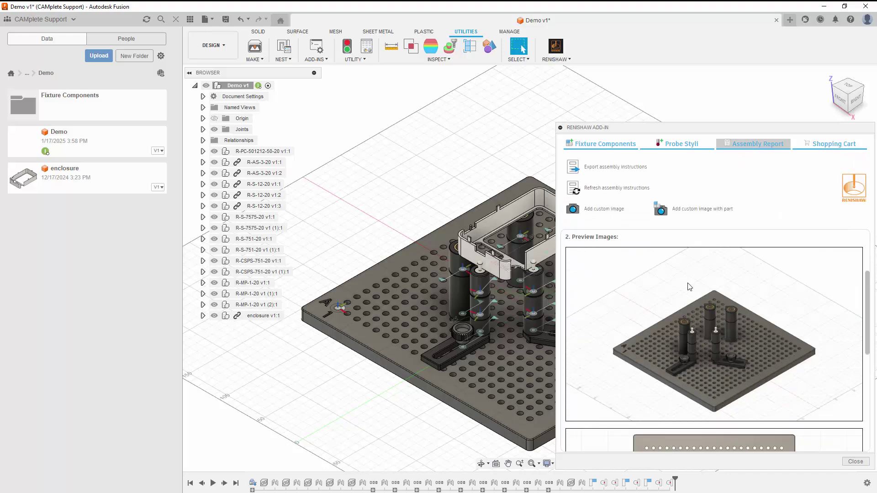
scroll(691, 286, down, 4)
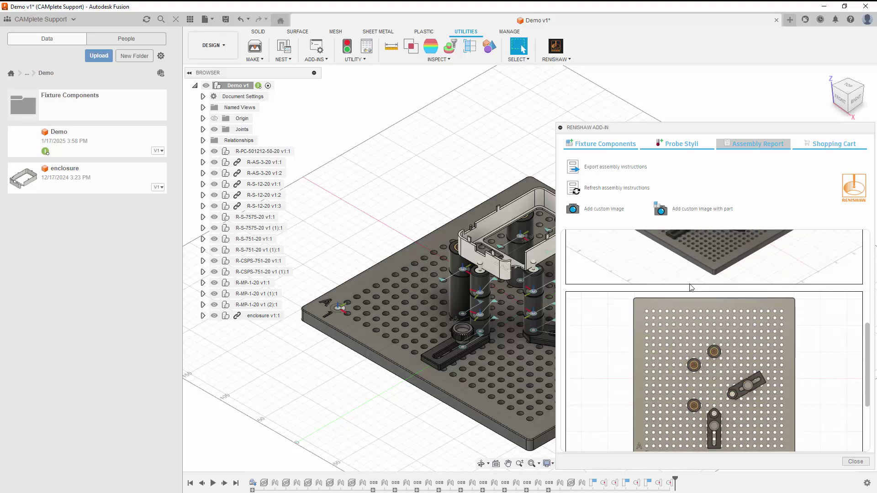
scroll(691, 286, down, 2)
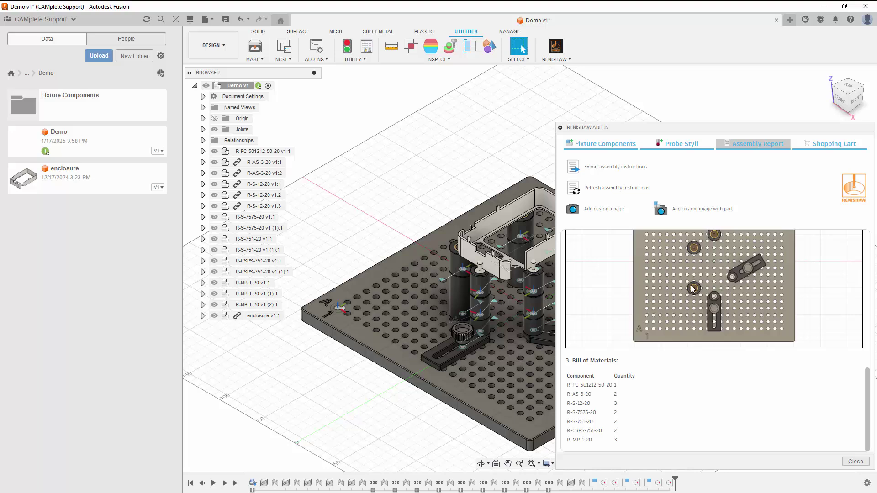
Add a custom image with the part to the assembly report, showing a close-up of the enclosure on the fixture supports.
scroll(692, 288, up, 9)
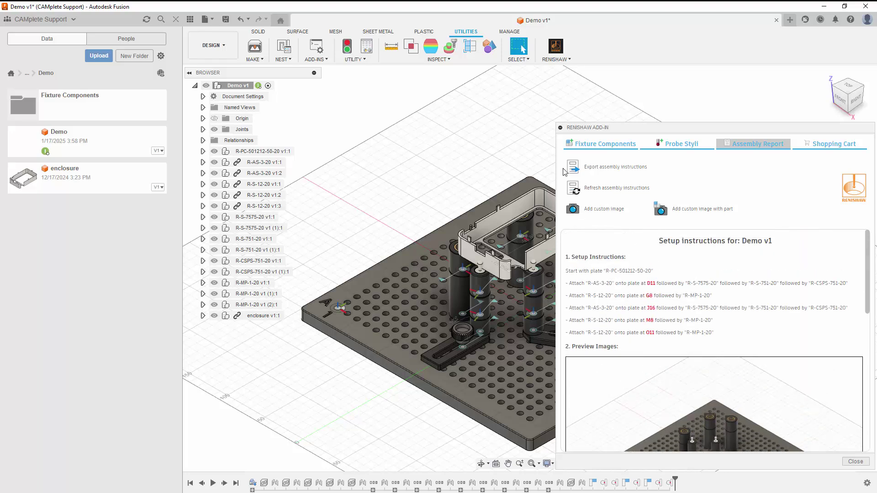
scroll(553, 170, up, 4)
scroll(544, 186, up, 3)
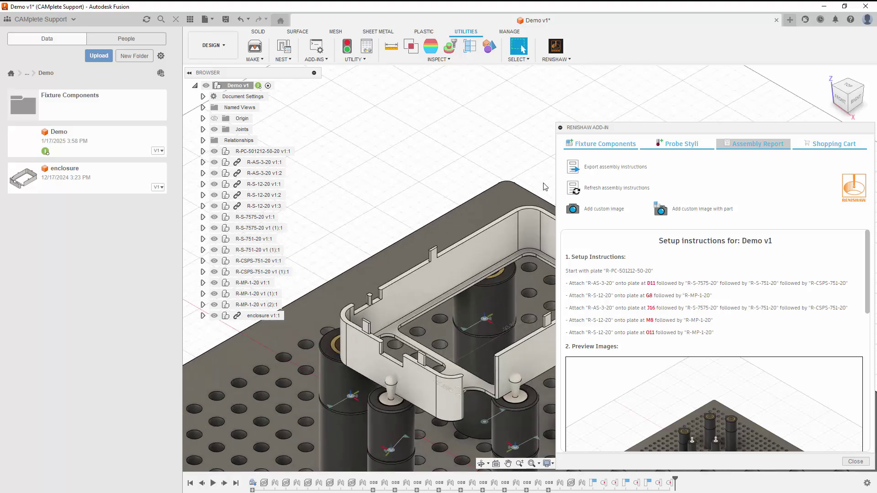
click(660, 209)
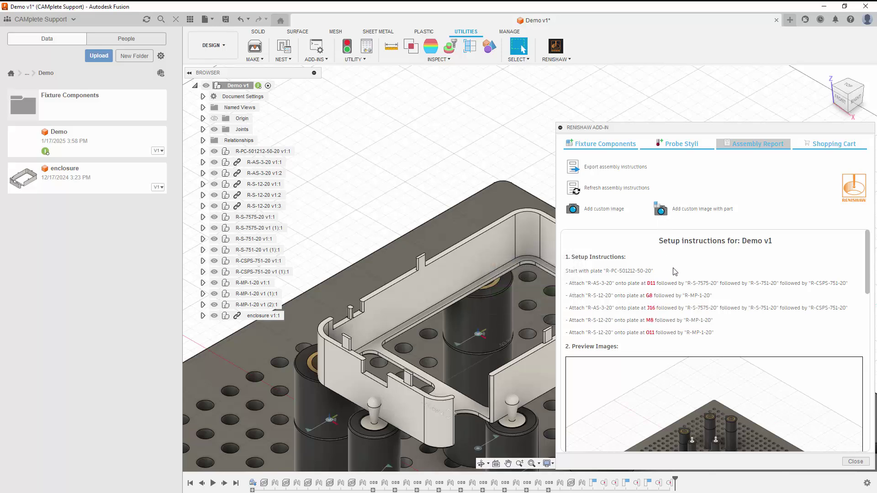
scroll(689, 273, down, 8)
scroll(692, 270, down, 3)
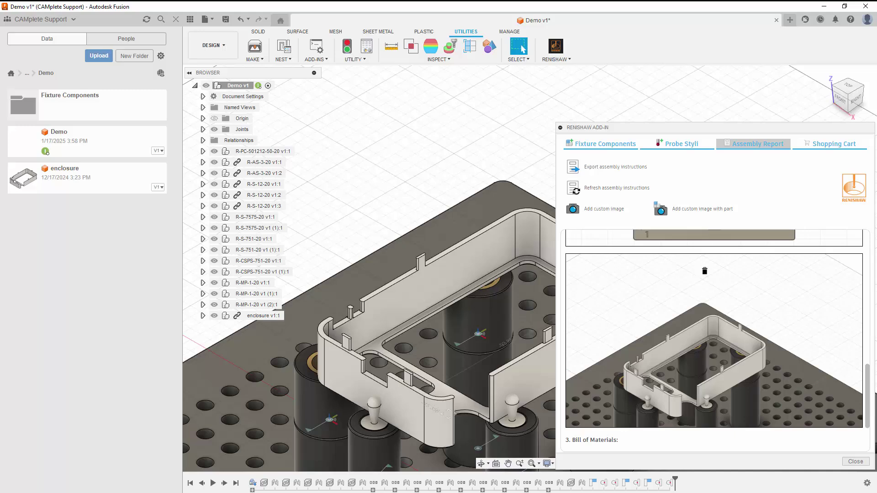
Export the assembly instructions as Demo v1.html into the Demo folder on the desktop.
click(577, 168)
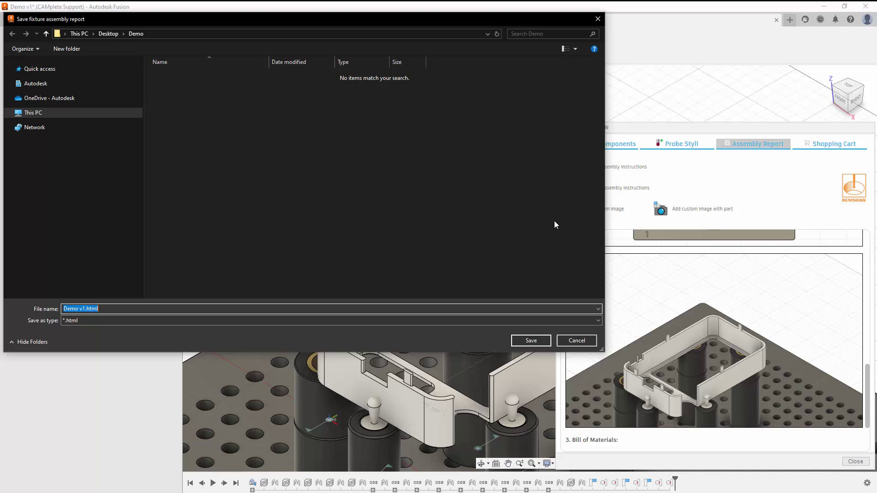
click(538, 338)
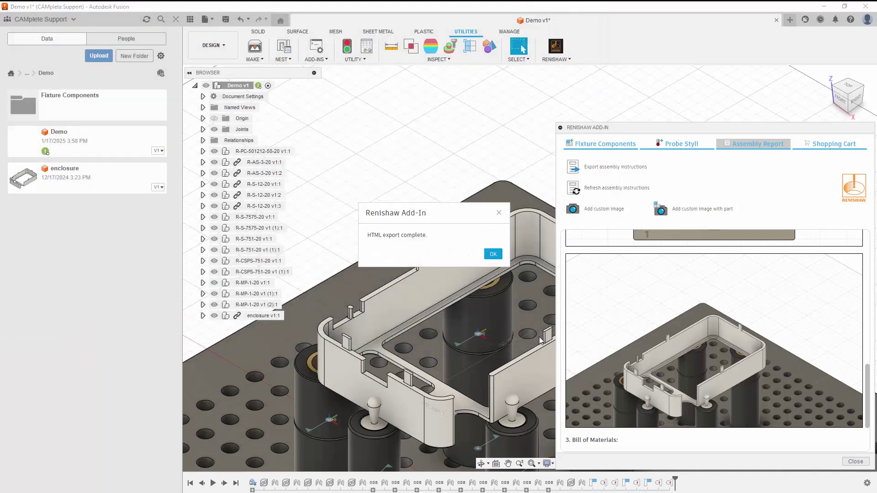
click(493, 254)
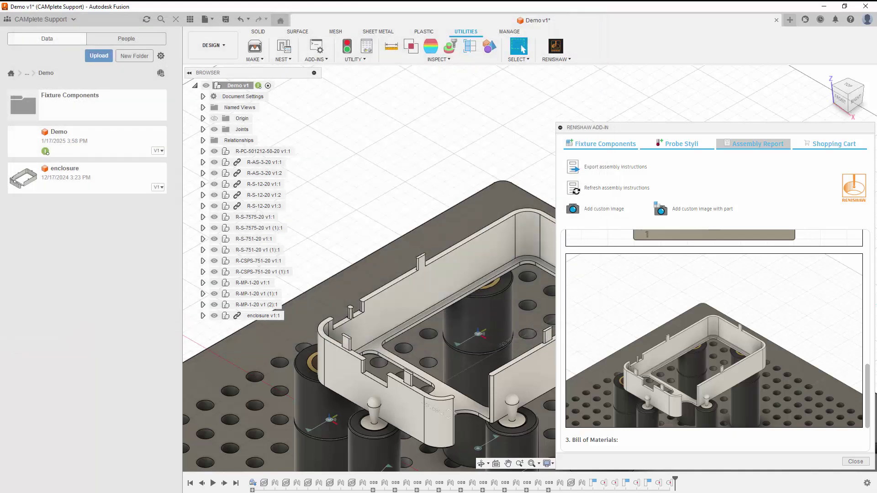
Open the exported Demo v1.html from the Demo folder in the browser and review its setup instructions and preview images.
drag(172, 118, 535, 116)
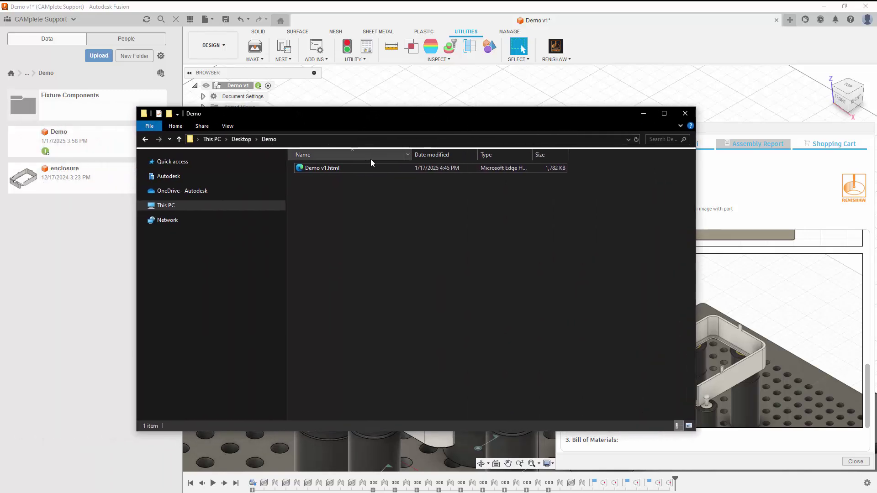
click(334, 167)
double_click(334, 168)
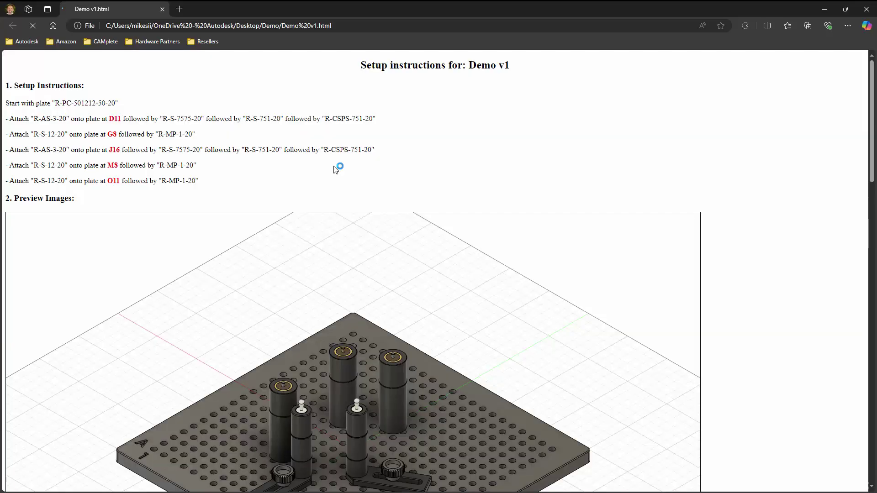
scroll(337, 162, down, 5)
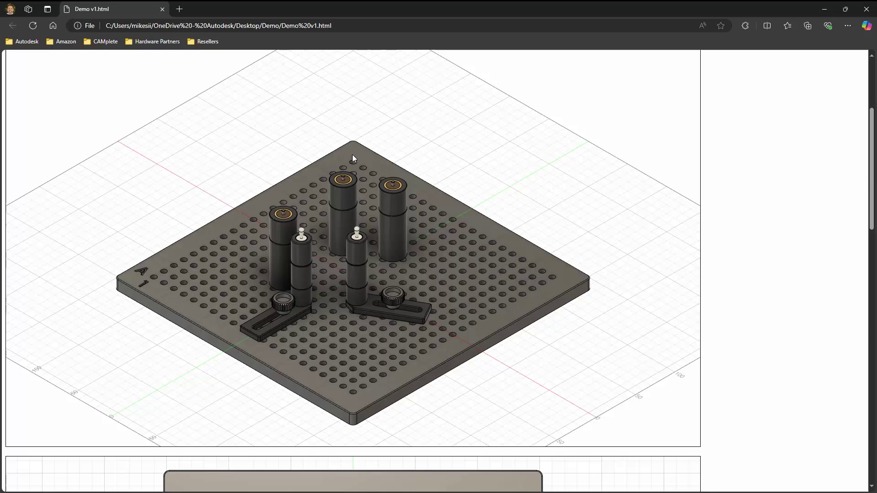
scroll(358, 155, down, 10)
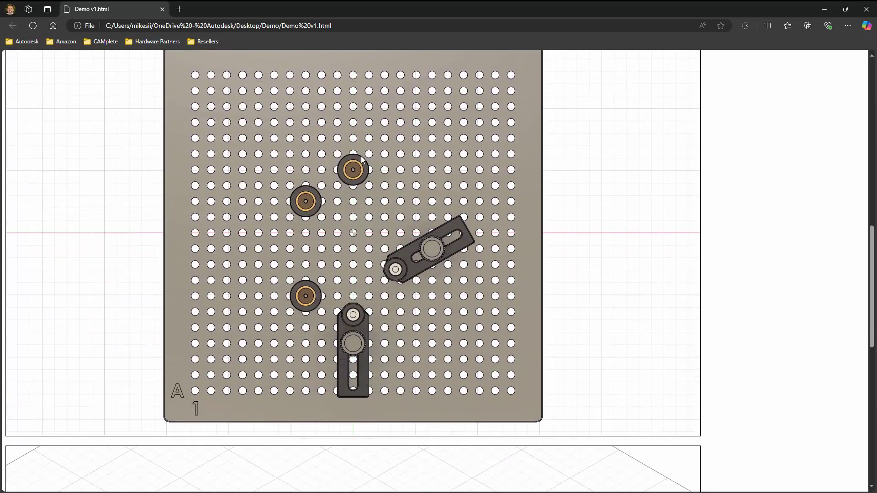
scroll(370, 155, down, 10)
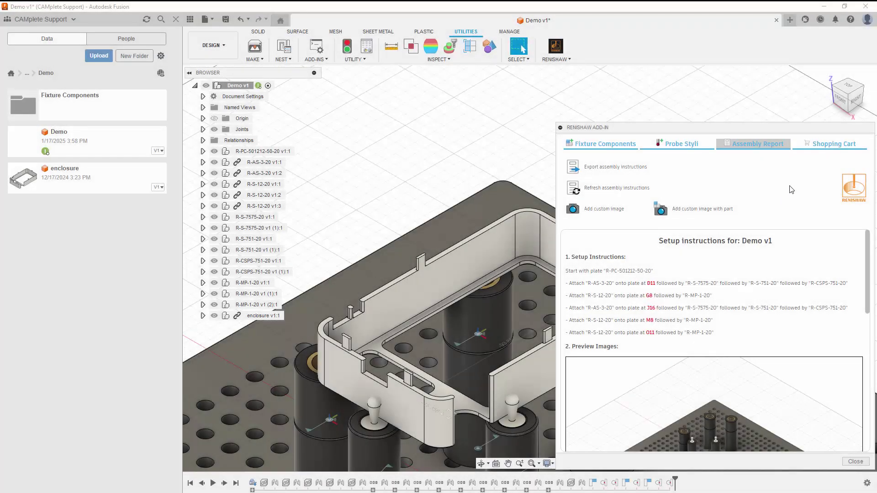
Add the fixture components and probe styli of the active document to the Renishaw add-in's shopping cart.
click(822, 150)
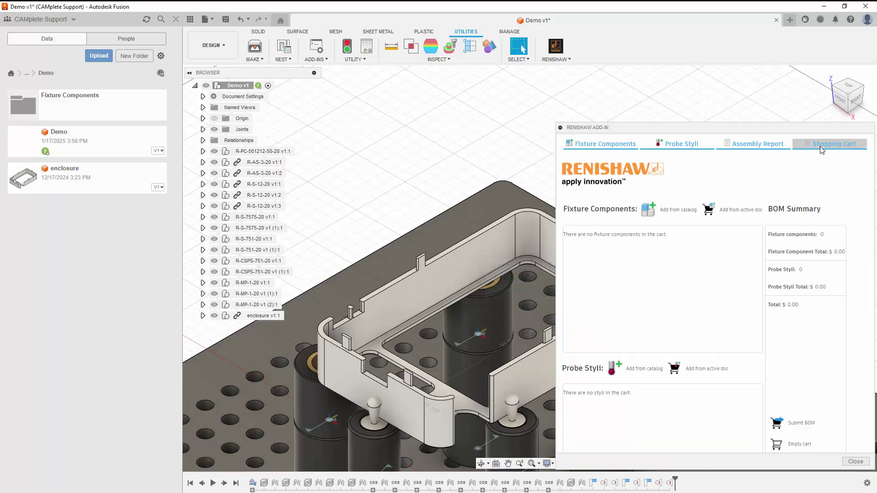
click(713, 211)
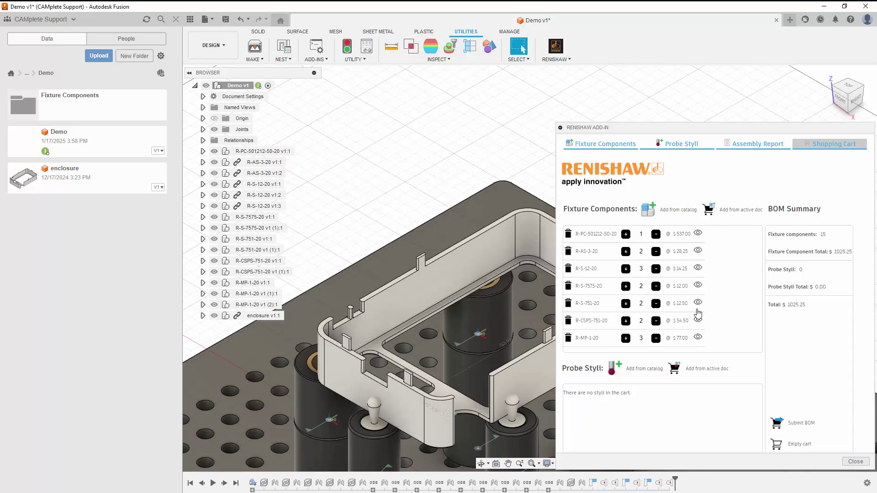
click(683, 364)
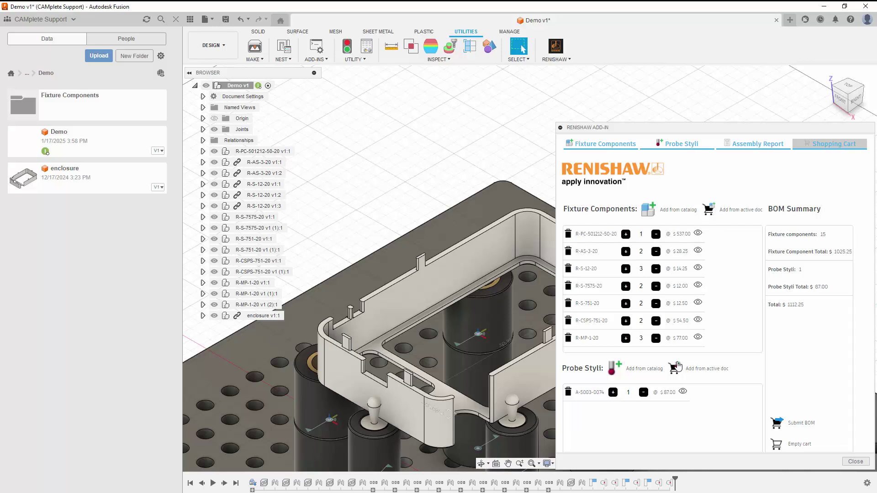
Add the A-5003-4791 stylus from the probe styli catalog to the shopping cart.
click(613, 369)
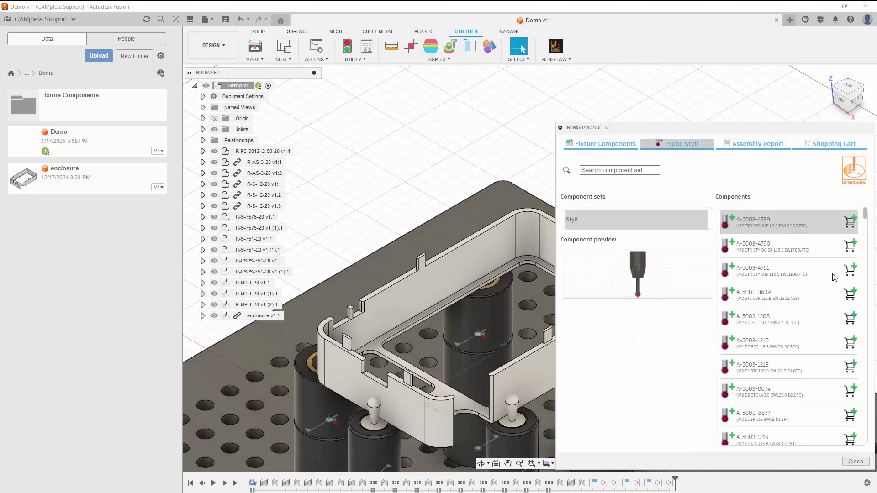
click(833, 277)
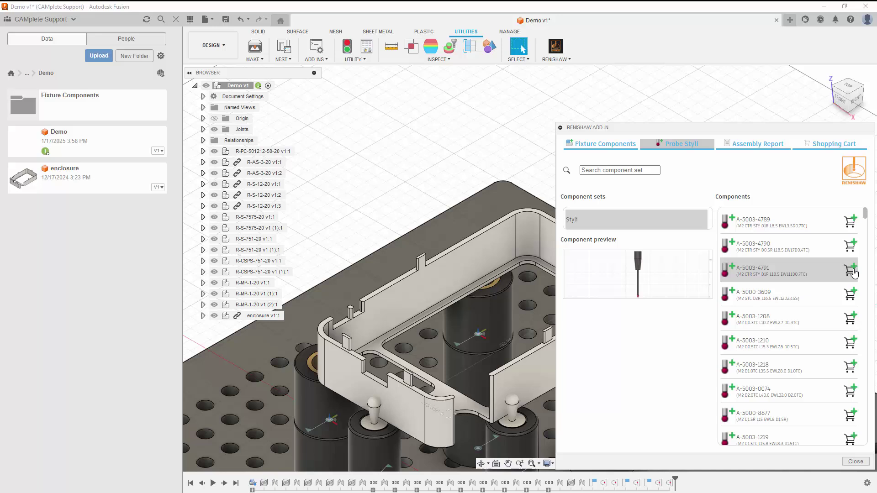
click(852, 273)
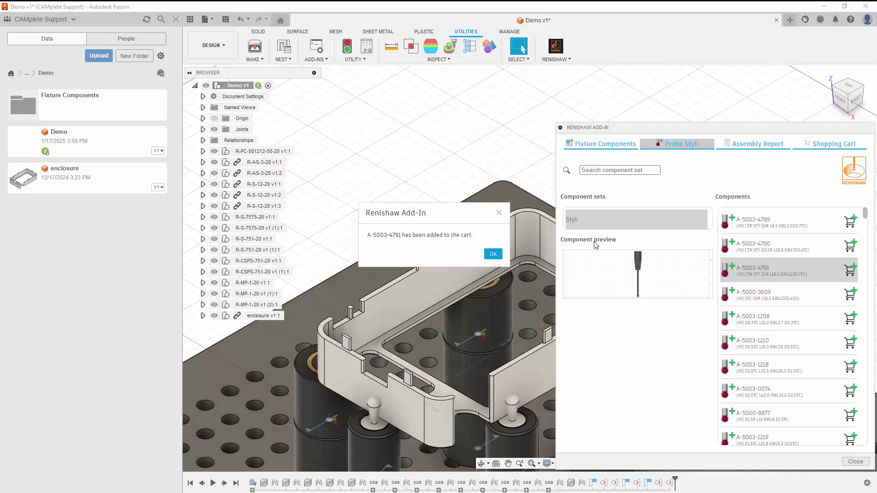
click(493, 254)
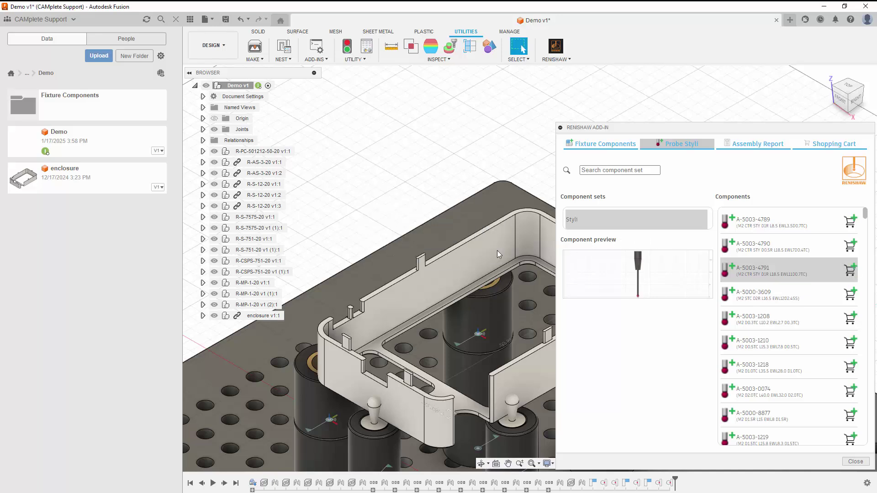
Add the ATS-CP-20 component from the QTR Threaded Modular Fixtures set to the shopping cart.
click(603, 150)
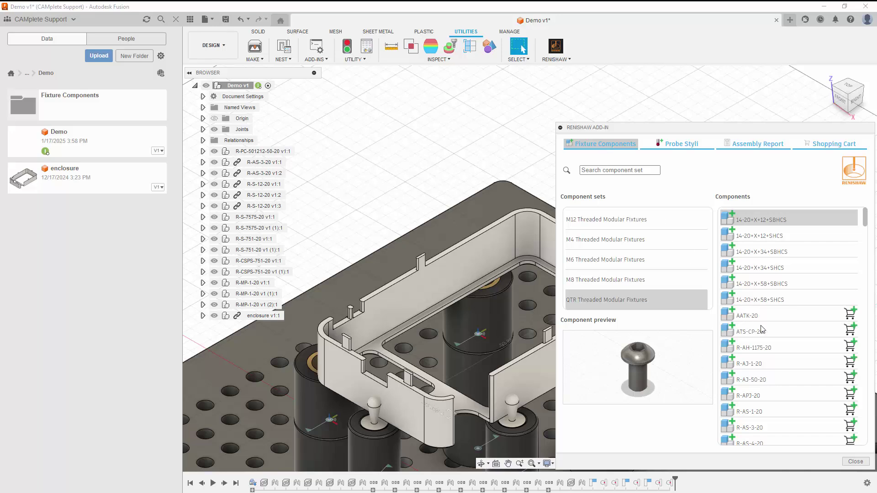
click(796, 334)
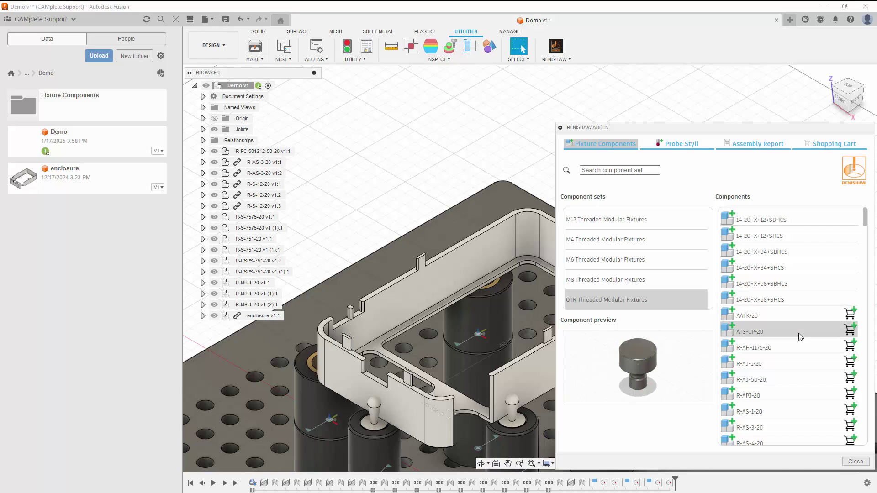
click(847, 329)
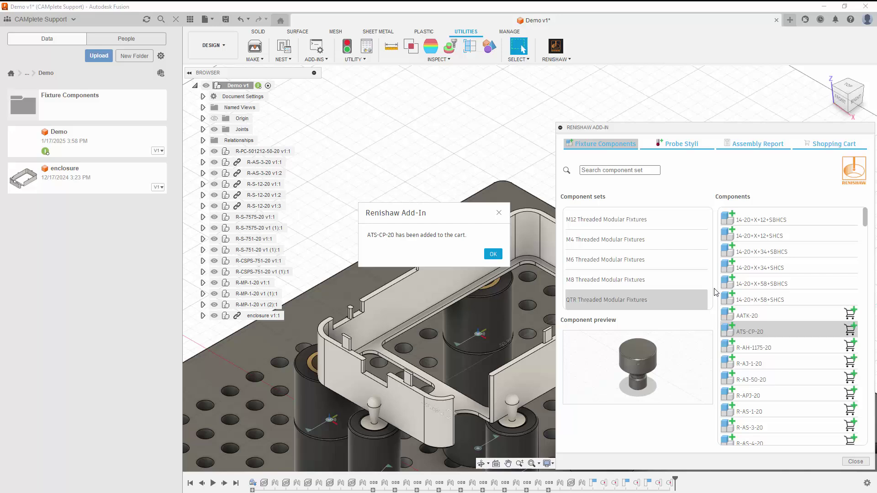
click(498, 254)
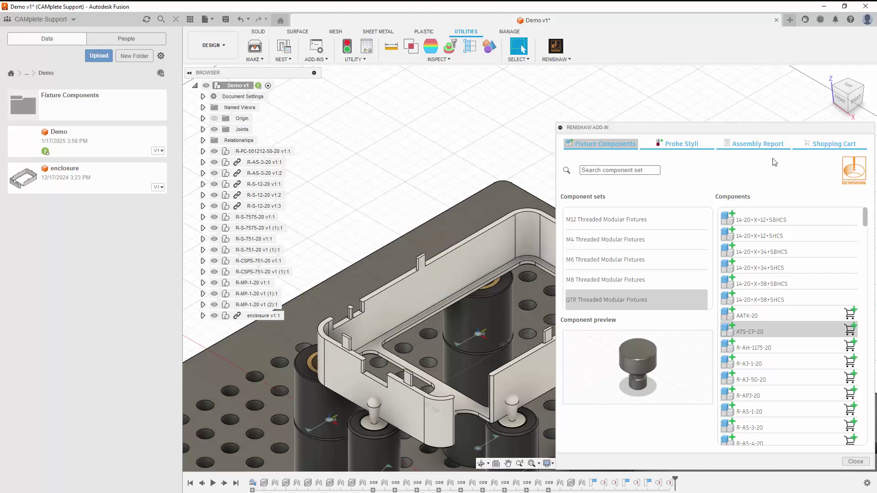
Set the quantity of ATS-CP-20 in the shopping cart to 2.
click(817, 151)
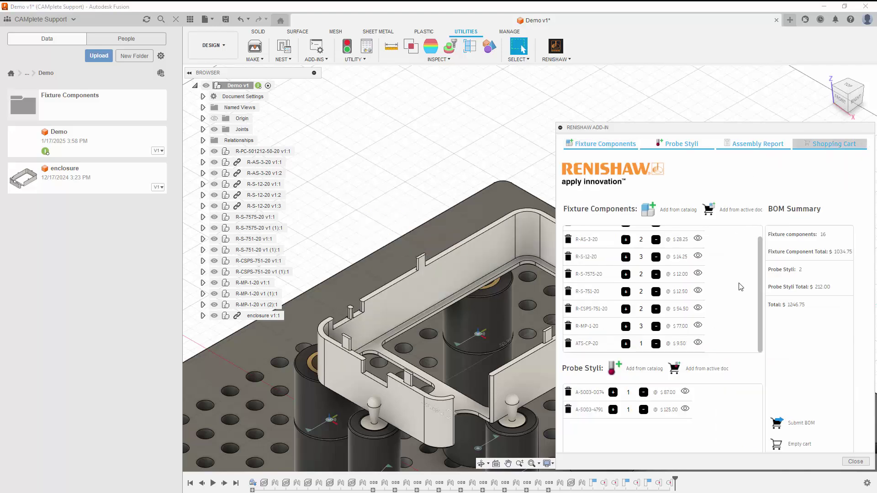
scroll(732, 277, up, 1)
click(626, 345)
click(626, 345)
click(655, 343)
Remove the A-5003-4791 stylus from the shopping cart.
click(568, 409)
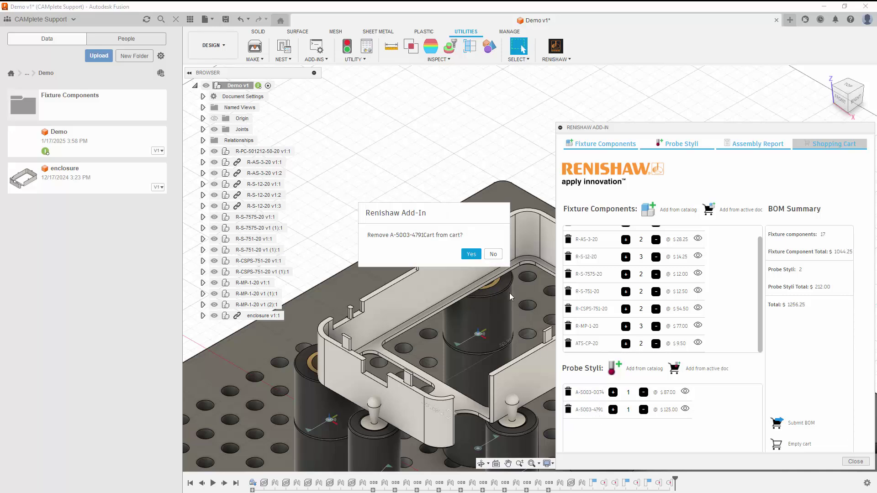
click(471, 255)
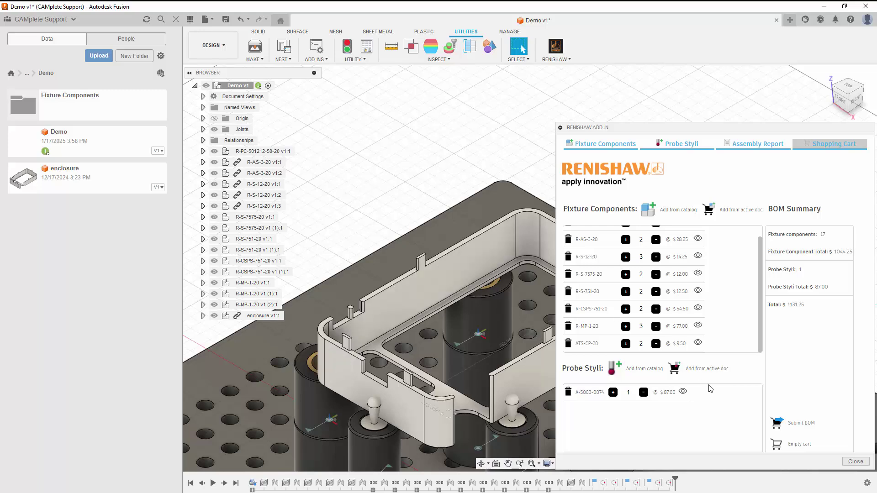
Start submitting the cart's BOM, fill in the contact form's address lines, city, state, zip and phone in the browser, and give consent.
click(776, 424)
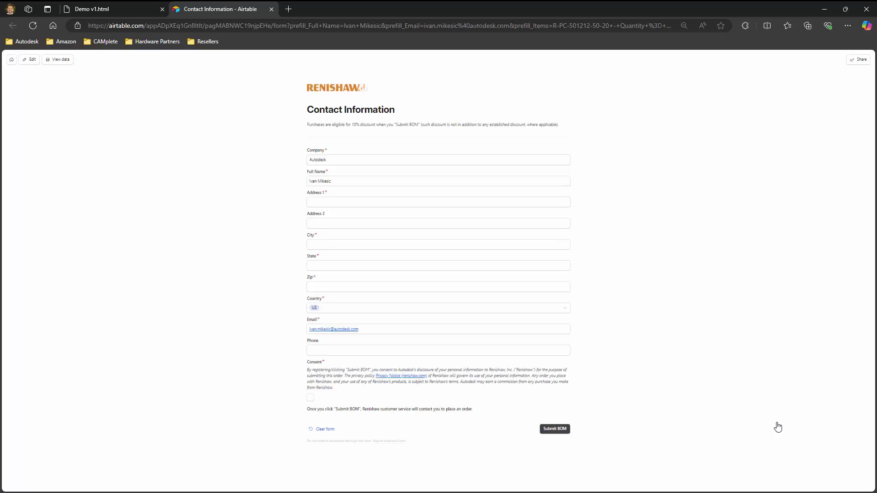
click(340, 202)
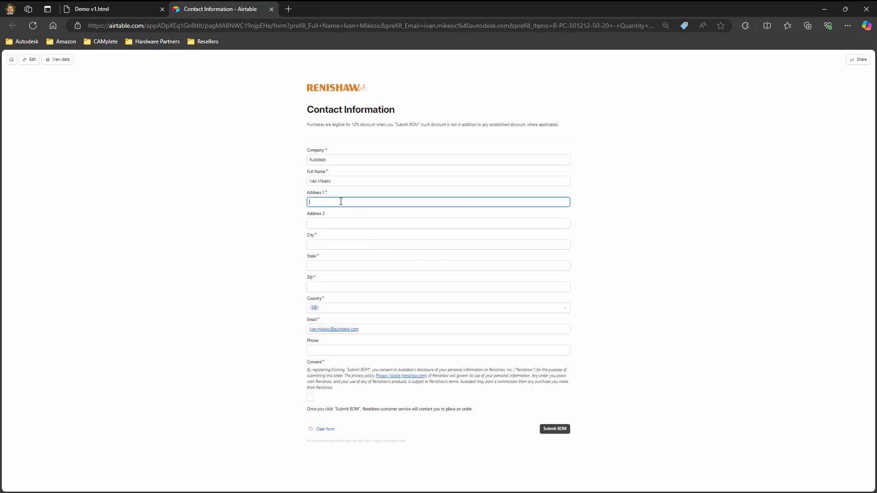
click(352, 226)
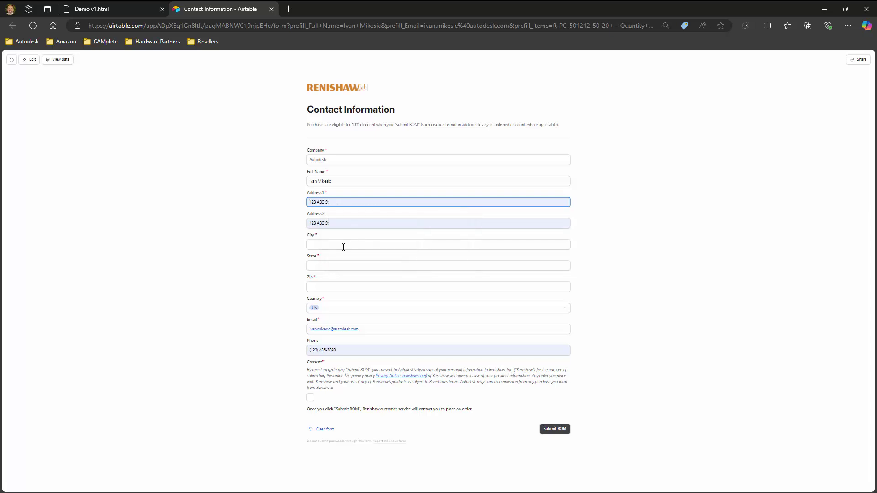
click(339, 245)
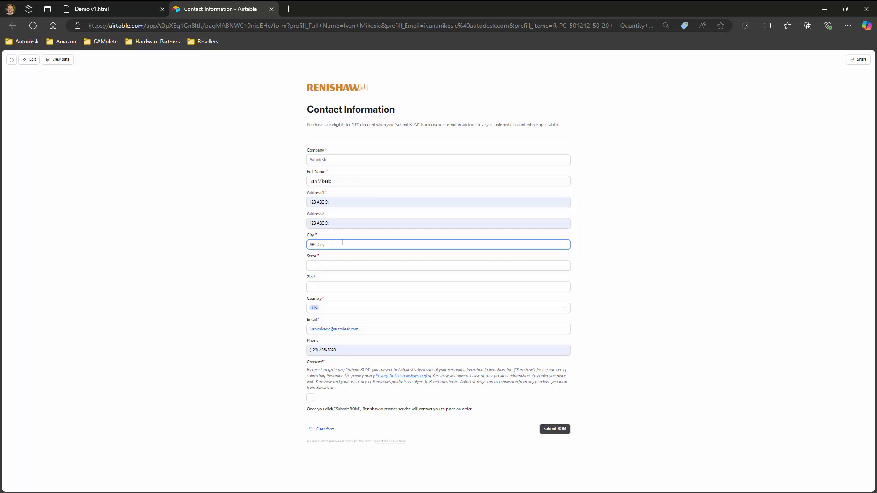
click(331, 264)
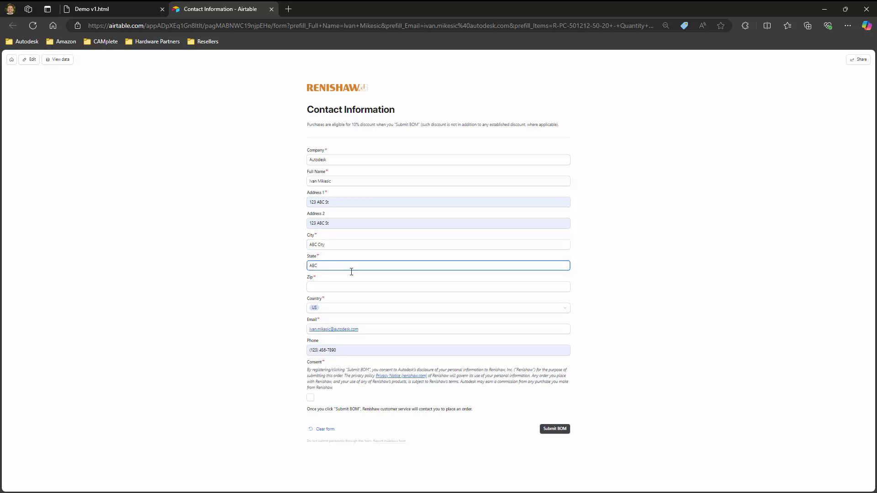
click(349, 286)
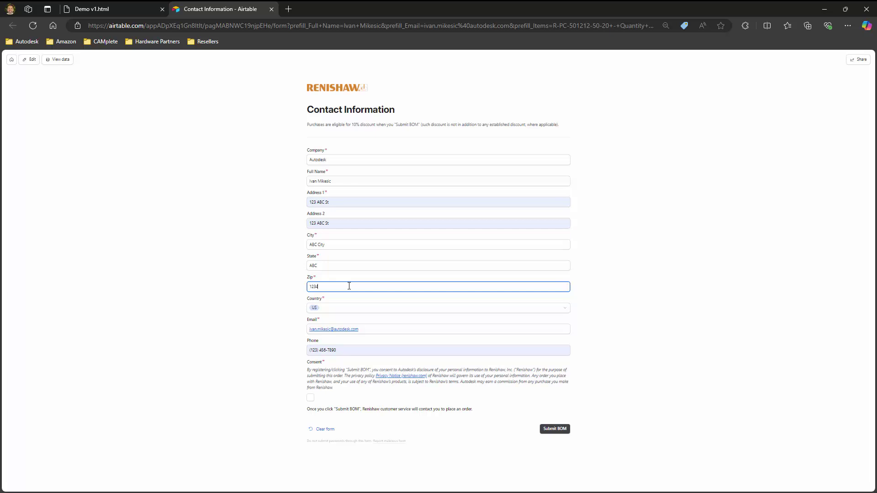
click(311, 398)
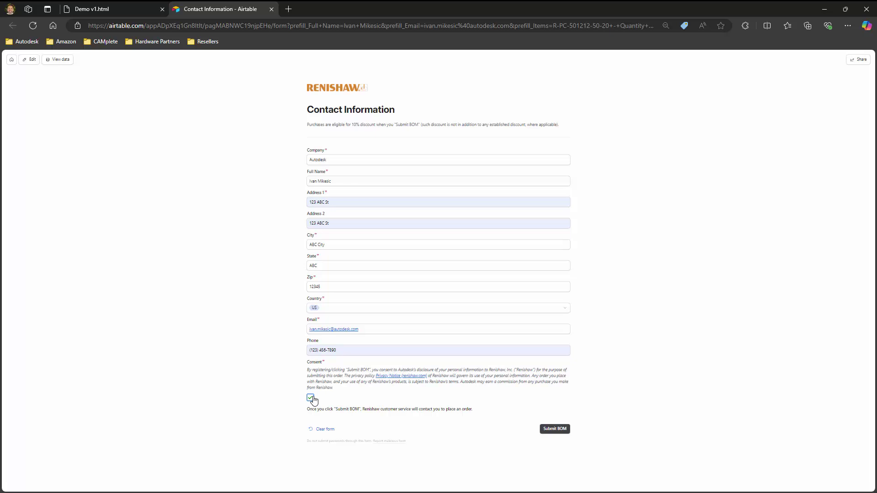